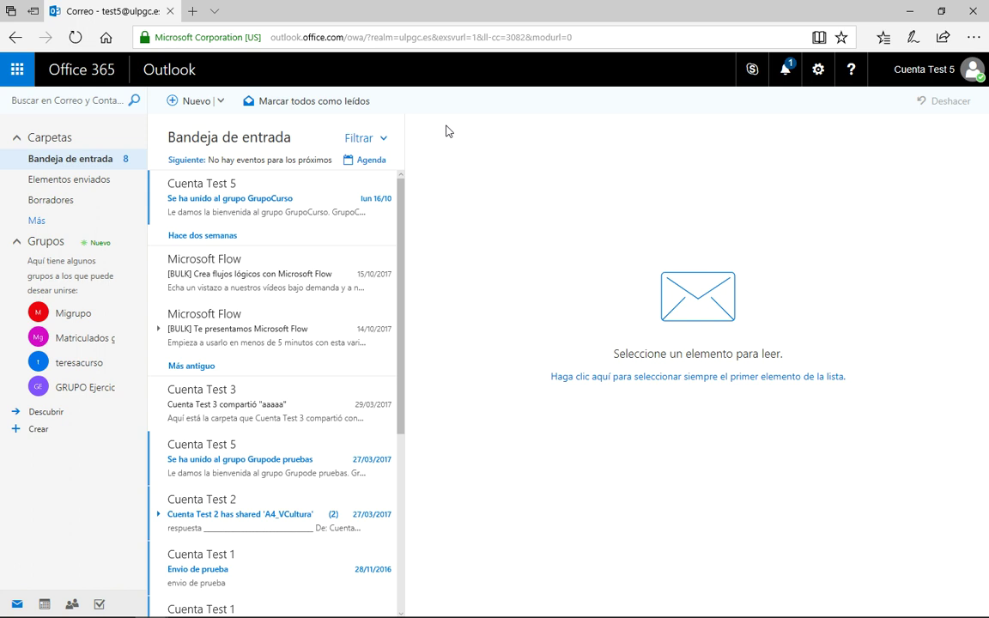
# Switch from Outlook to Excel Online and create a new blank workbook.
pyautogui.click(19, 71)
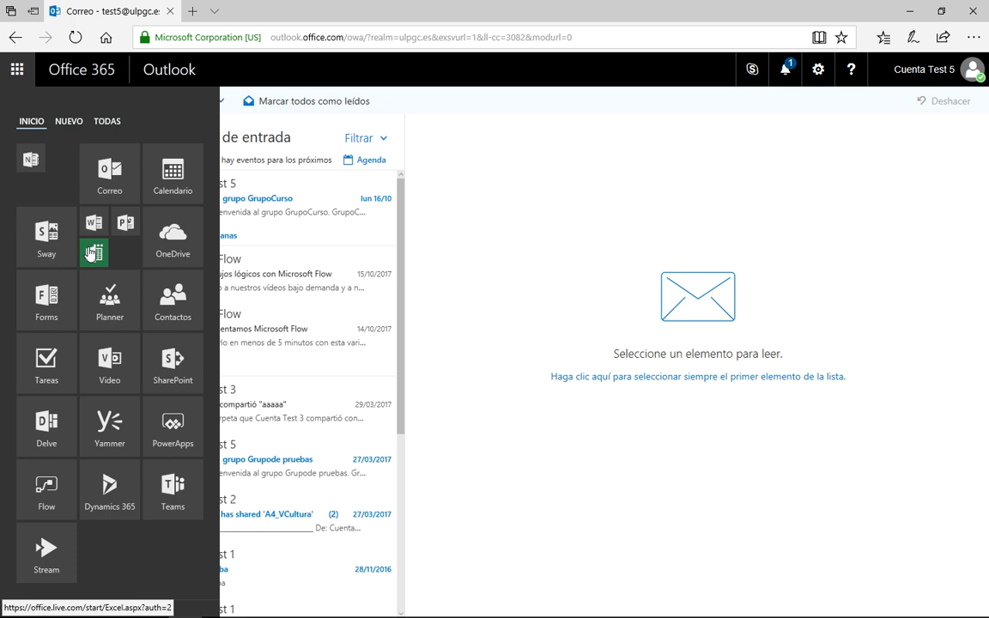
pyautogui.click(90, 251)
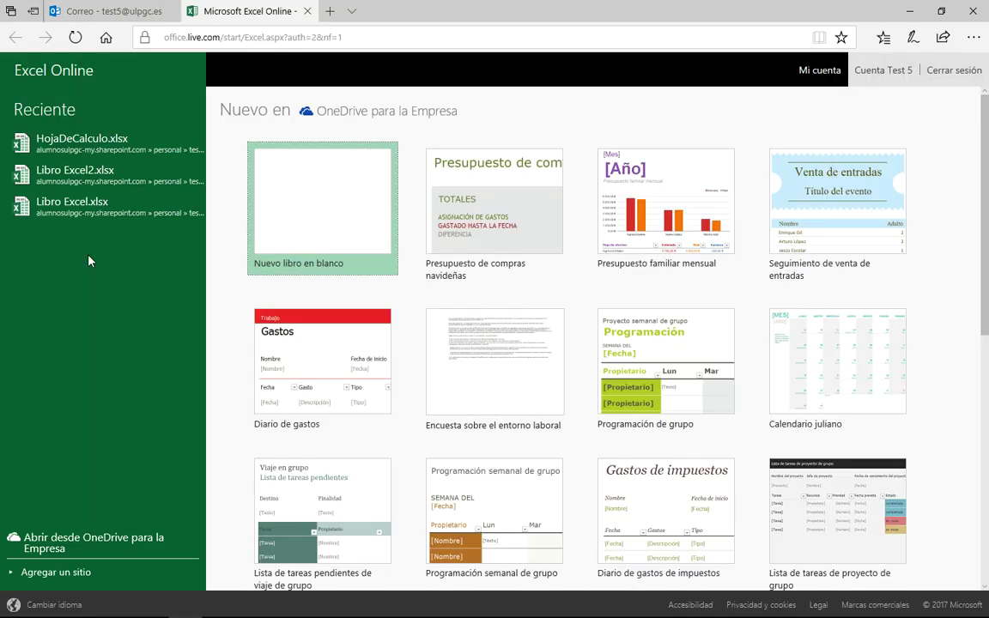
pyautogui.click(331, 219)
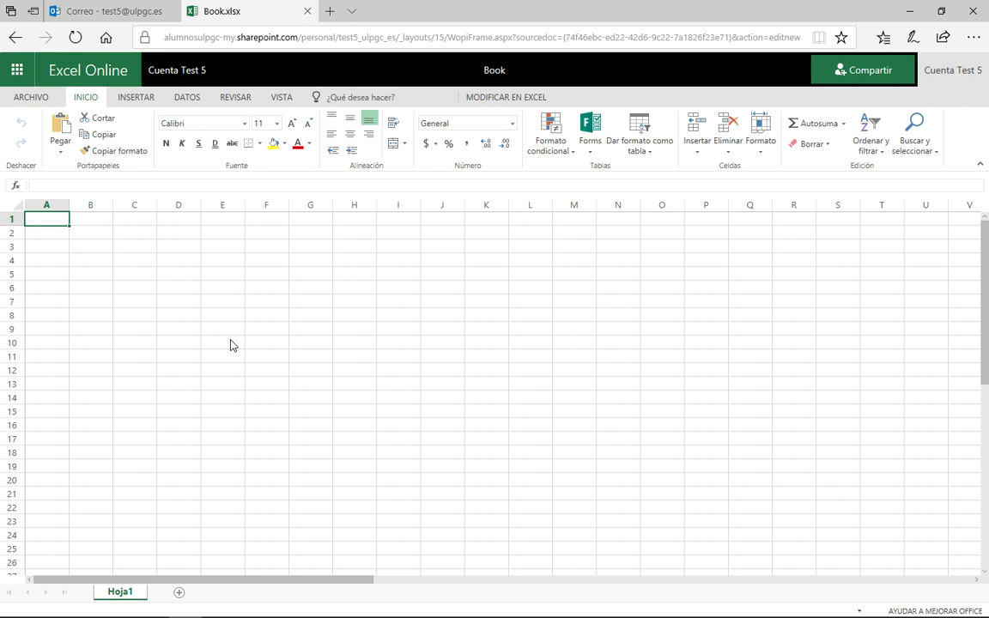
pyautogui.click(135, 238)
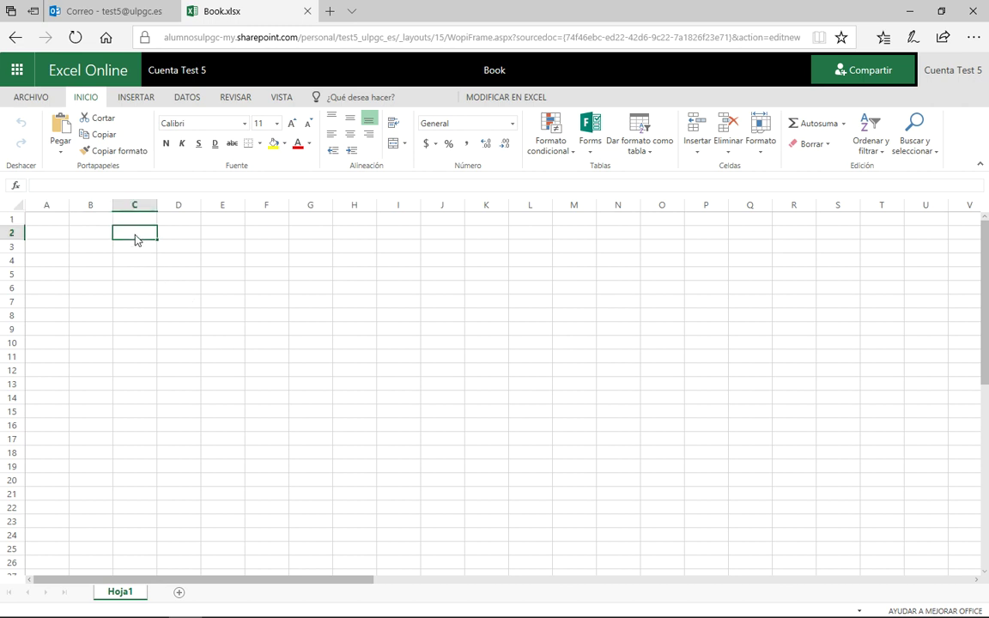
pyautogui.click(344, 247)
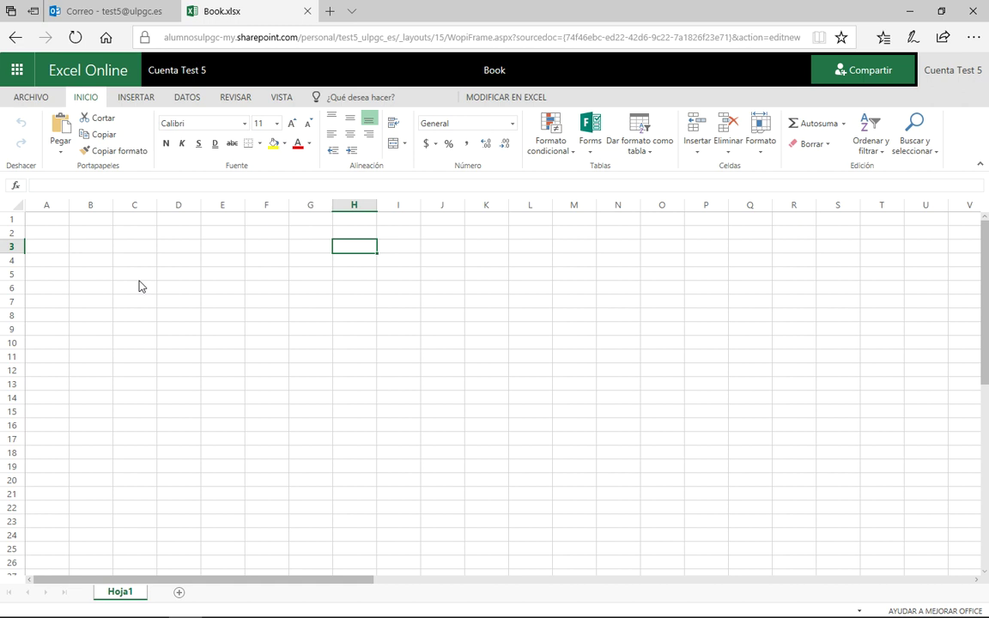
# Enter the months Enero, Febrero, Marzo and Abril down cells A2 to A5.
pyautogui.click(53, 234)
pyautogui.write('Enero')
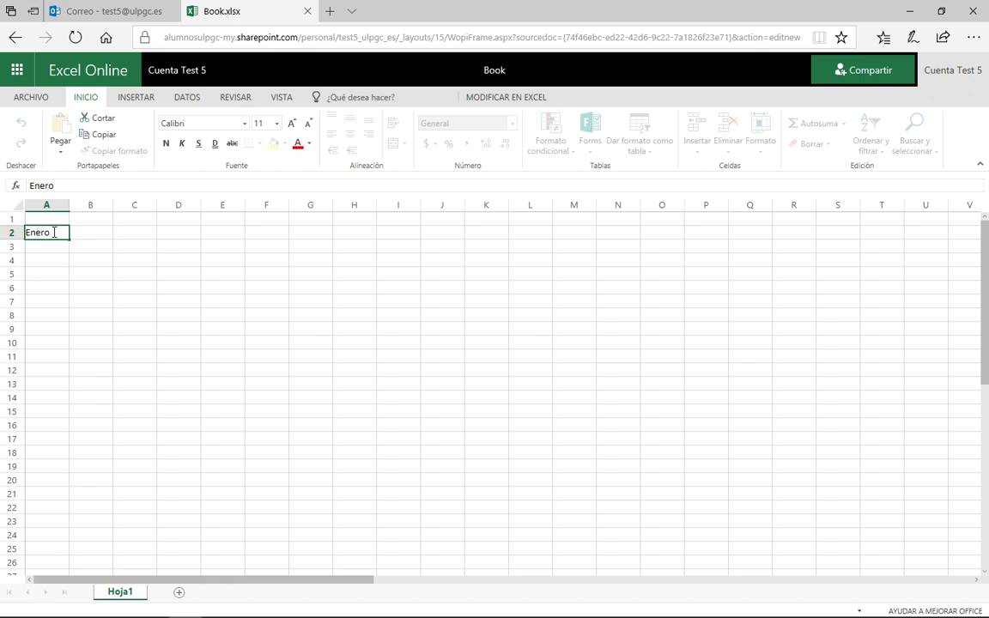
pyautogui.press('Return')
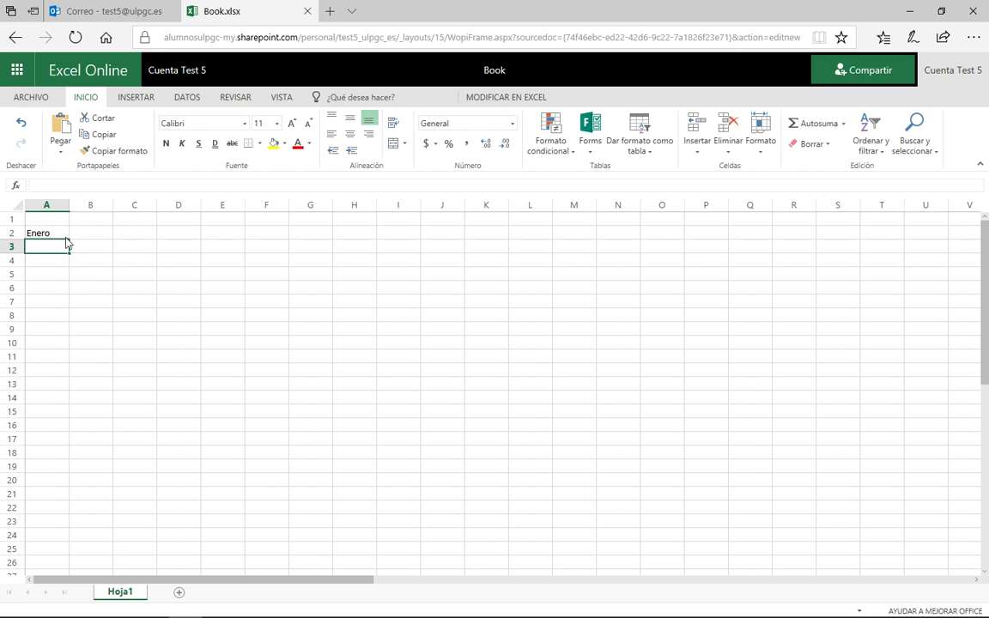
pyautogui.write('Fe')
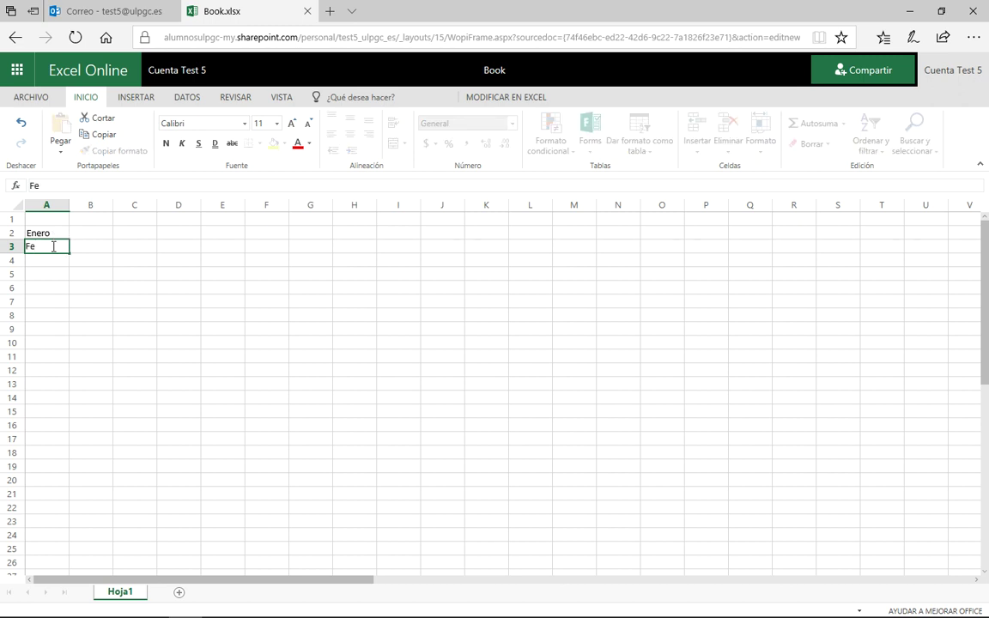
pyautogui.write('brero')
pyautogui.press('Return')
pyautogui.write('Marzo')
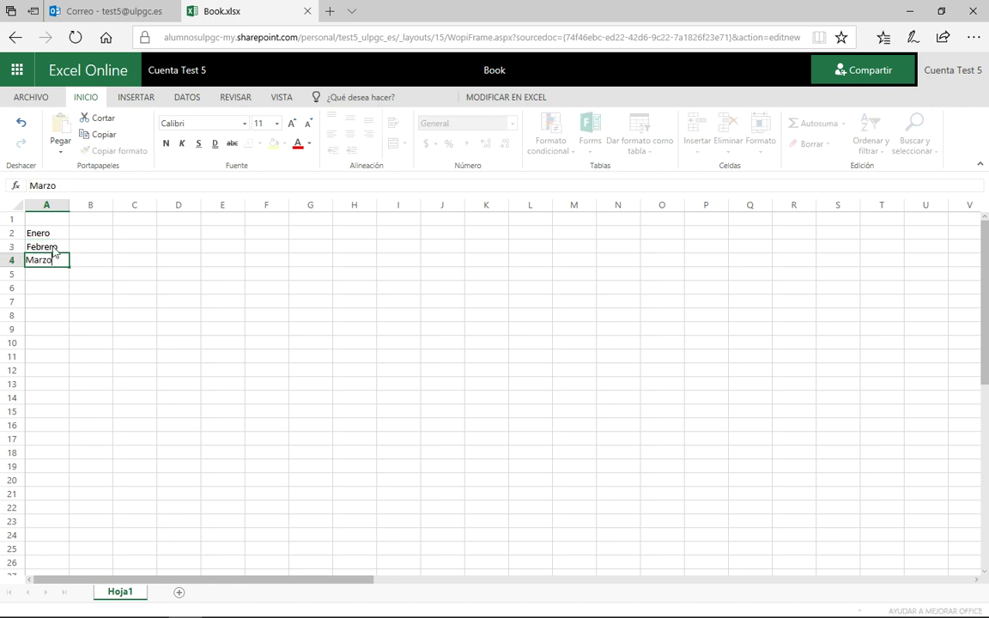
pyautogui.press('Return')
pyautogui.write('Abril')
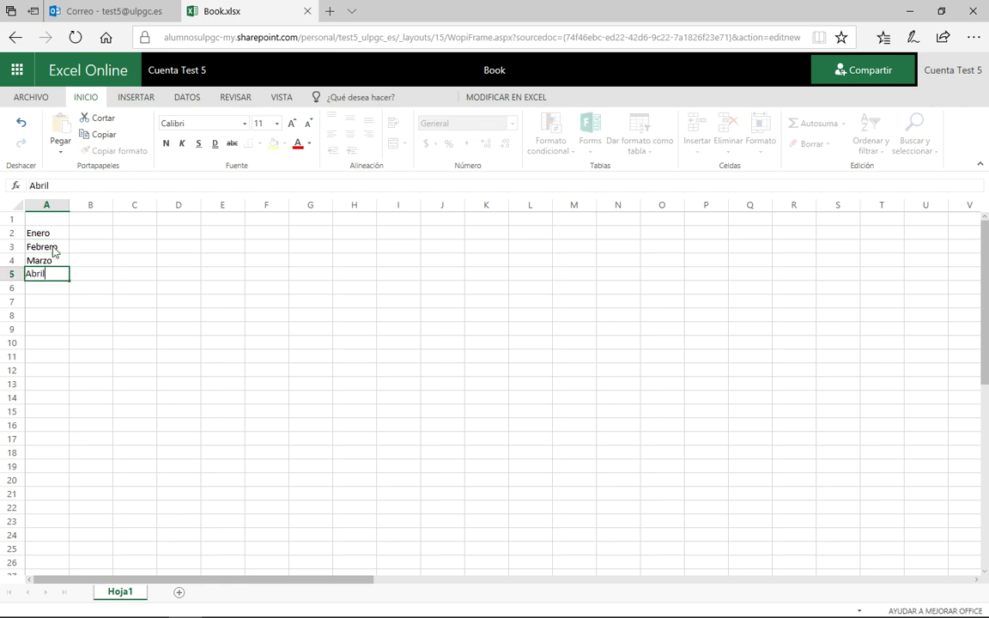
pyautogui.press('Return')
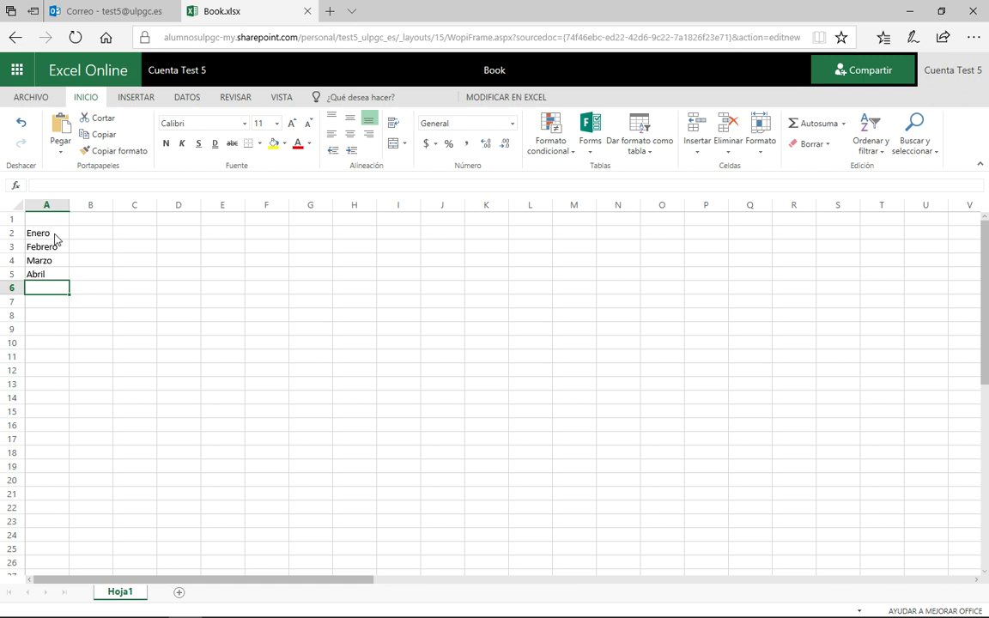
# Clear the contents of cell A5 (Abril) and undo the deletion.
pyautogui.click(53, 276)
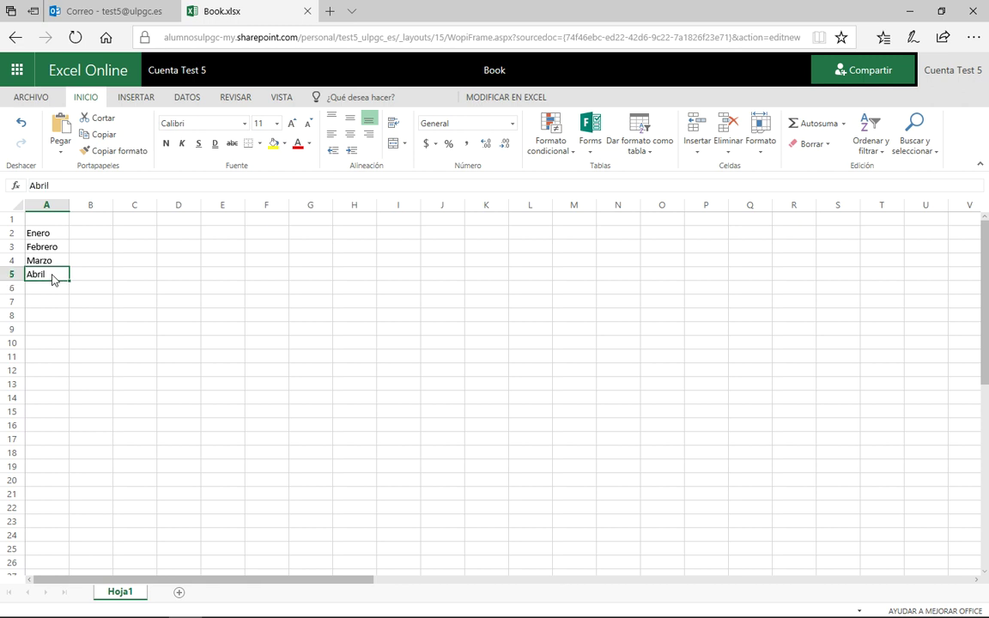
pyautogui.press('Delete')
pyautogui.click(21, 126)
# Edit cell A5 in place, appending "fff" to Abril and erasing the added letters again.
pyautogui.doubleClick(47, 276)
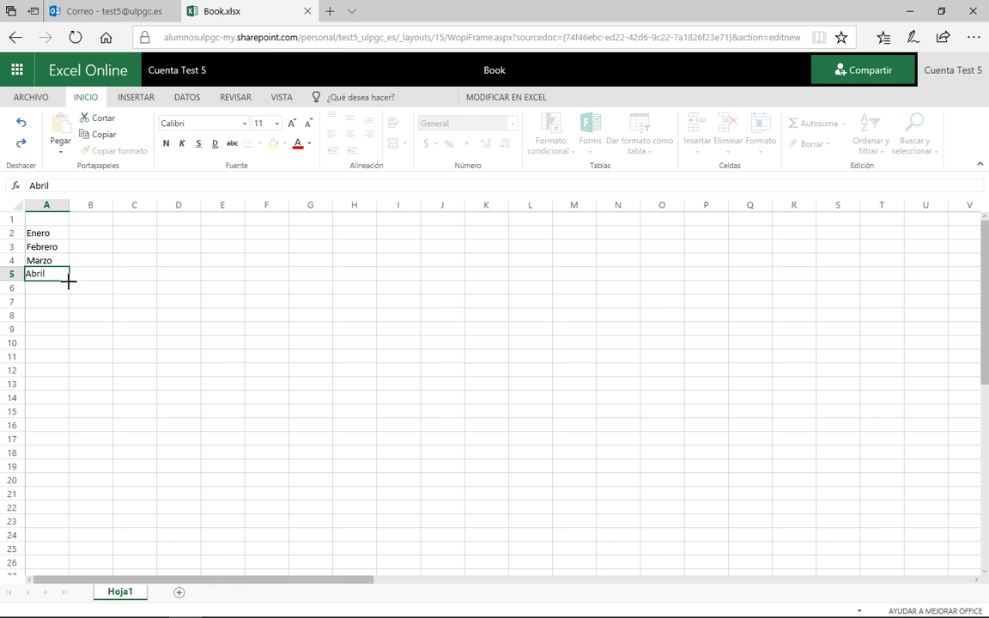
pyautogui.write('fff')
pyautogui.press('BackSpace')
pyautogui.press('BackSpace')
pyautogui.press('BackSpace')
pyautogui.press('Return')
# Append "sssss" to the Abril entry in A5 through the formula bar and undo the change.
pyautogui.click(58, 276)
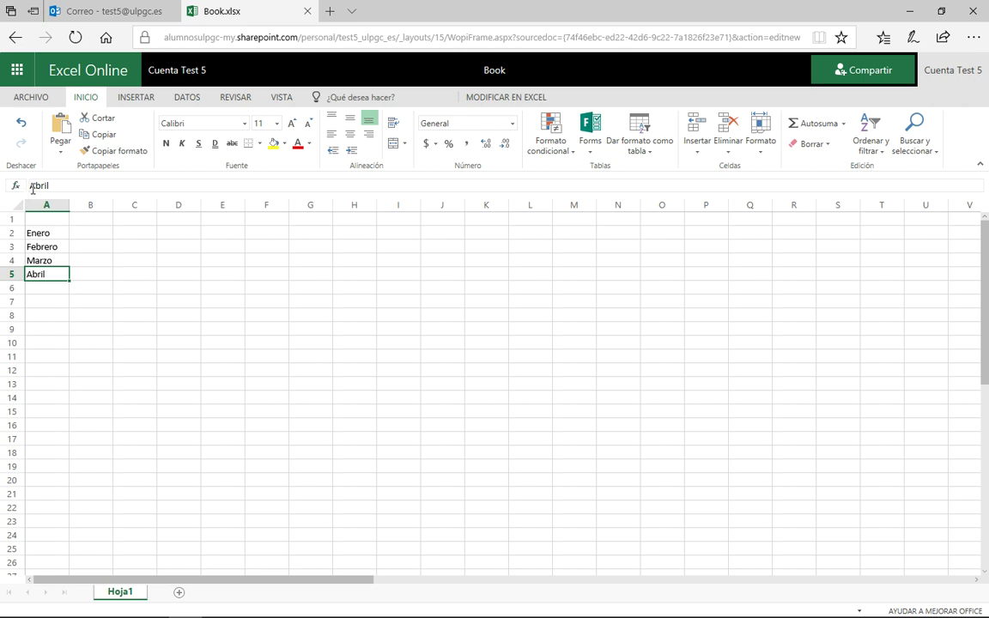
pyautogui.click(68, 184)
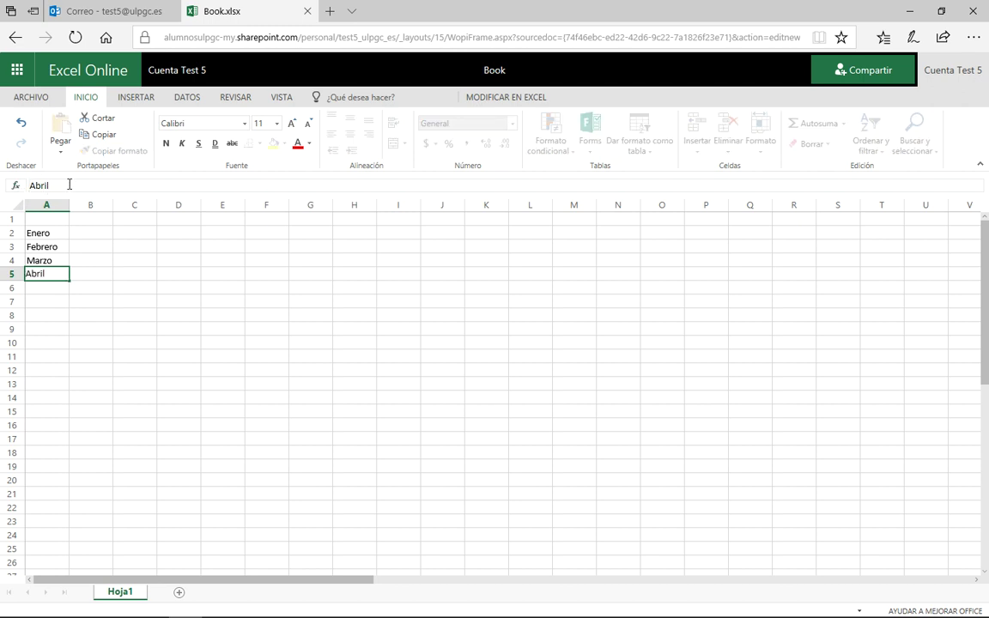
pyautogui.write('sssss')
pyautogui.press('Return')
pyautogui.click(20, 125)
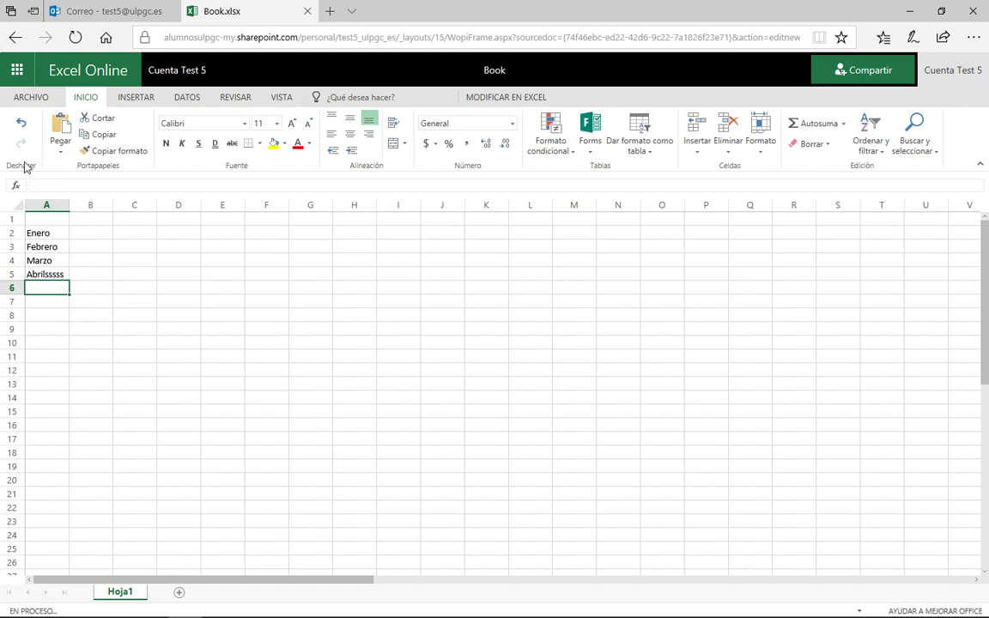
# Begin adding "kkdkfkdfk" after Abril in cell A5 and cancel the edit.
pyautogui.doubleClick(41, 274)
pyautogui.write('kkdkfkdfk')
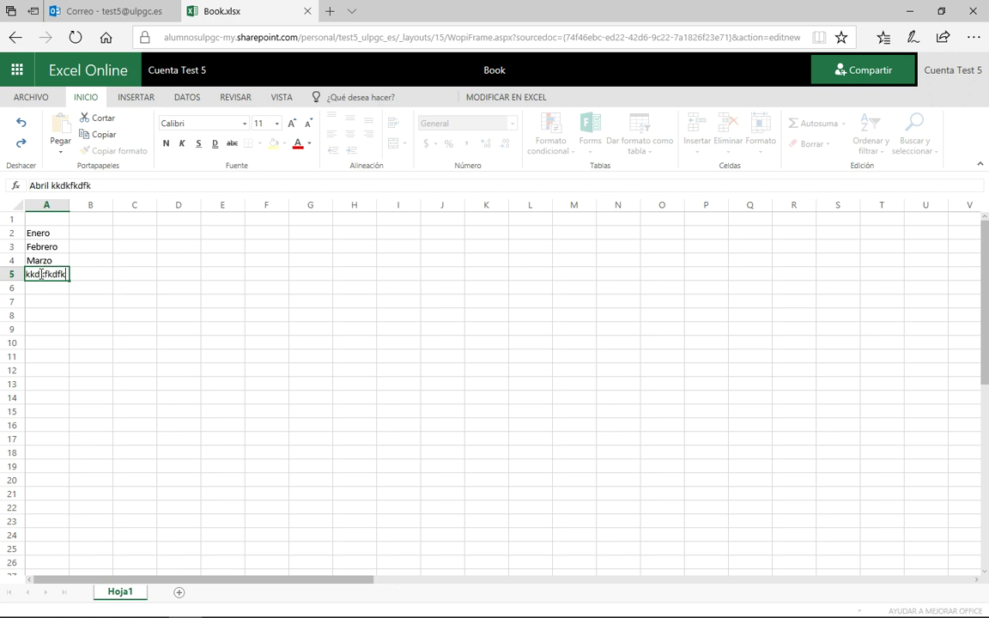
pyautogui.press('Escape')
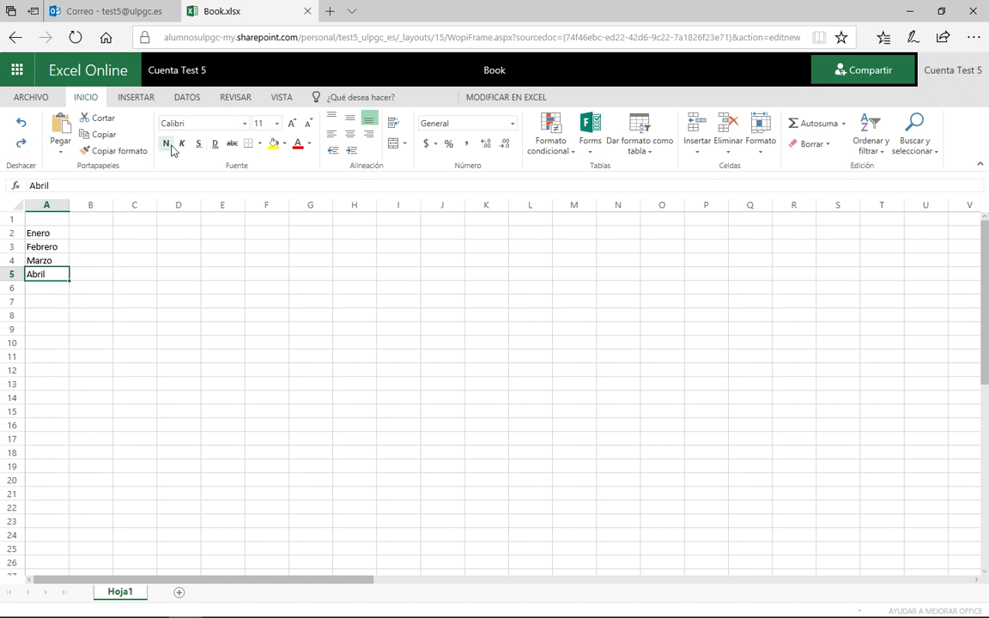
# Rename the workbook as HojaCalculo1.
pyautogui.click(511, 72)
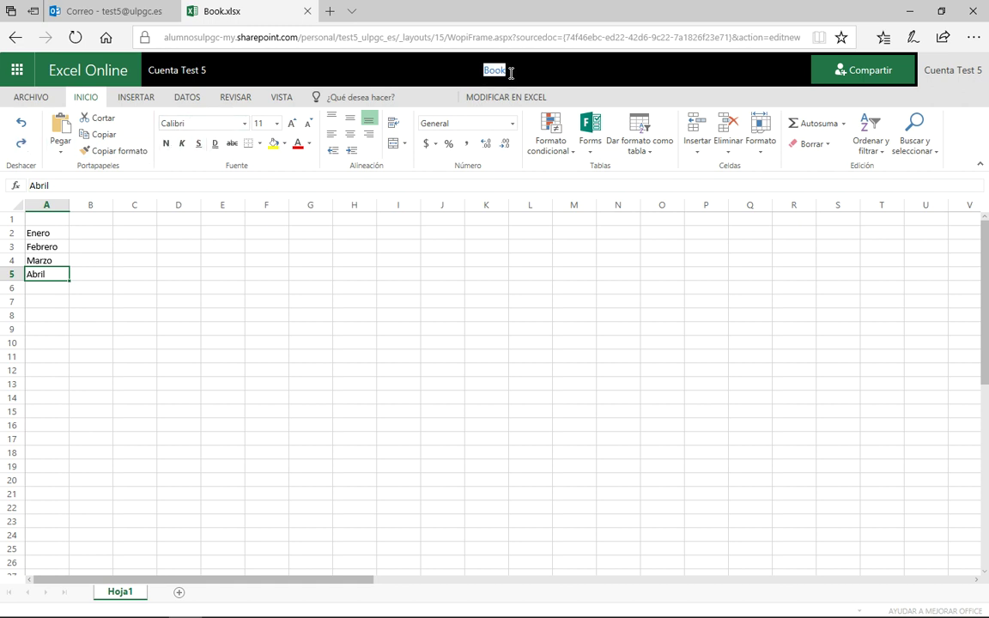
pyautogui.write('HojaCalculo1')
pyautogui.press('Return')
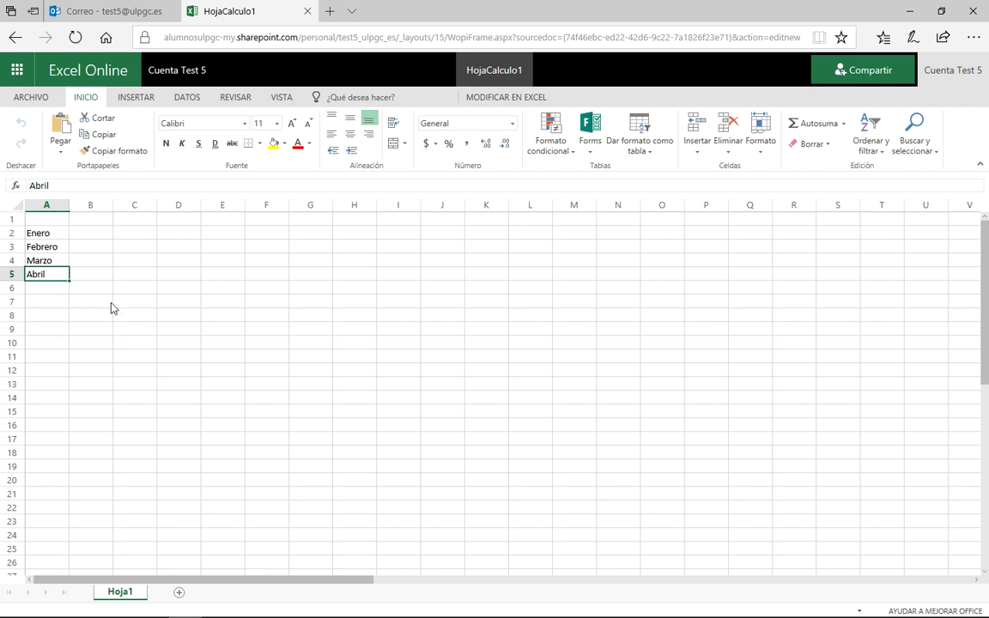
# Apply bold to the Febrero cell A3 and highlight its text in the formula bar.
pyautogui.click(50, 250)
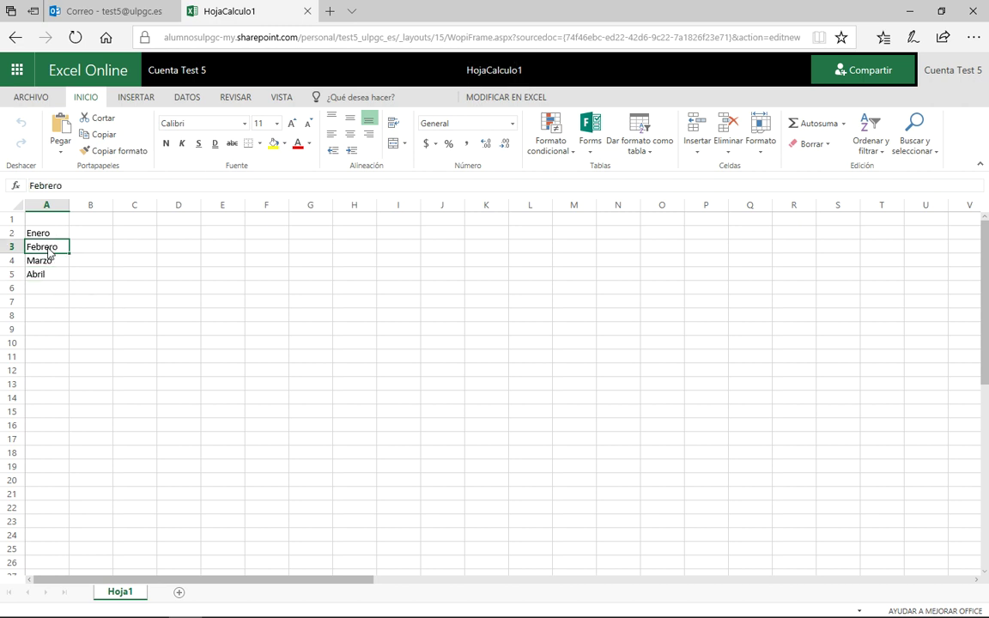
pyautogui.click(166, 145)
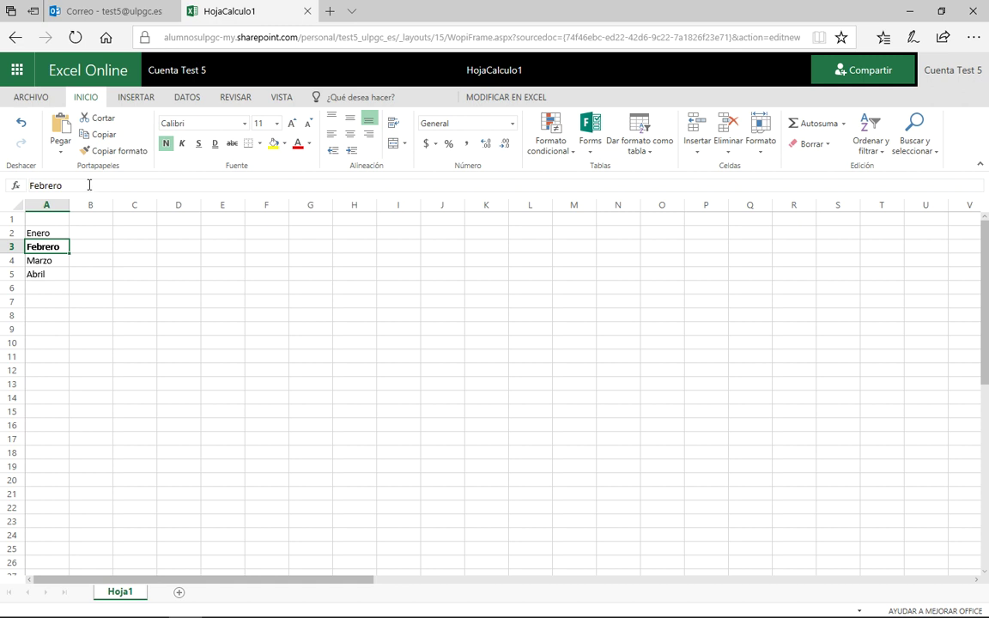
pyautogui.click(59, 186)
pyautogui.moveTo(58, 186); pyautogui.dragTo(26, 186)
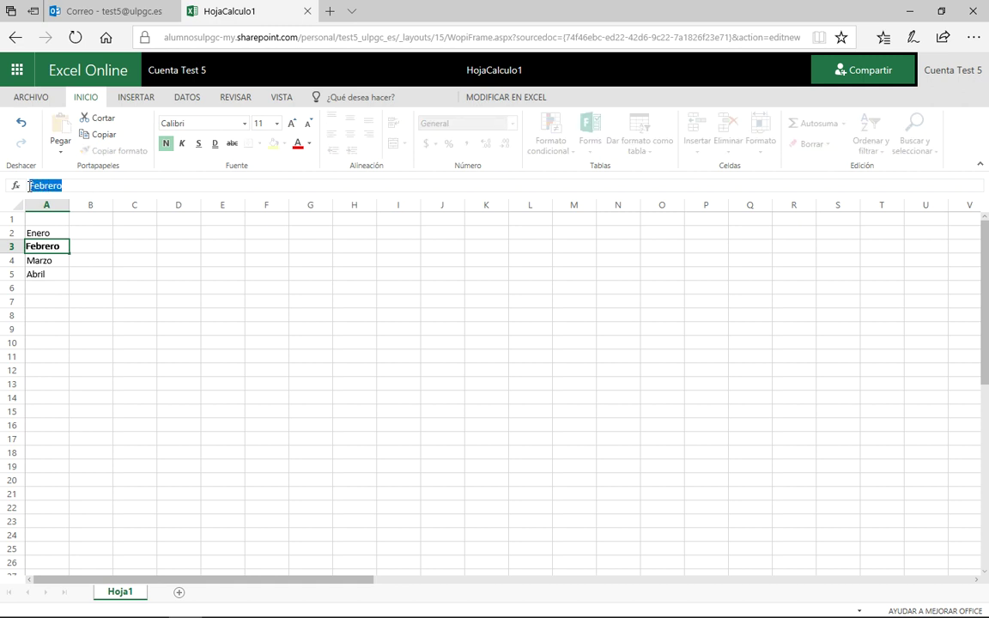
pyautogui.click(116, 250)
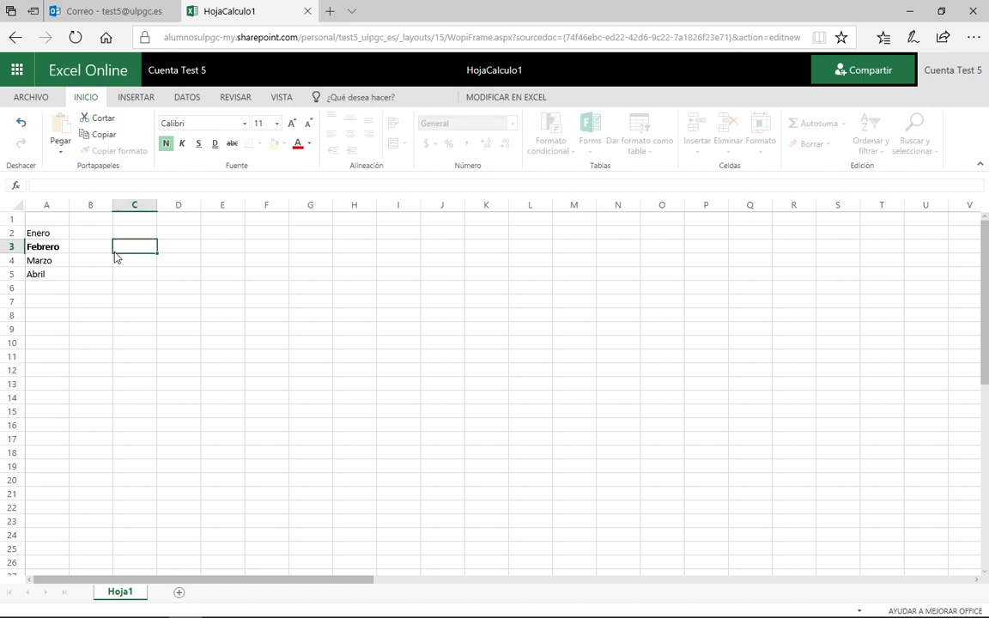
# Remove the bold formatting from the Febrero cell A3.
pyautogui.click(58, 250)
pyautogui.click(21, 123)
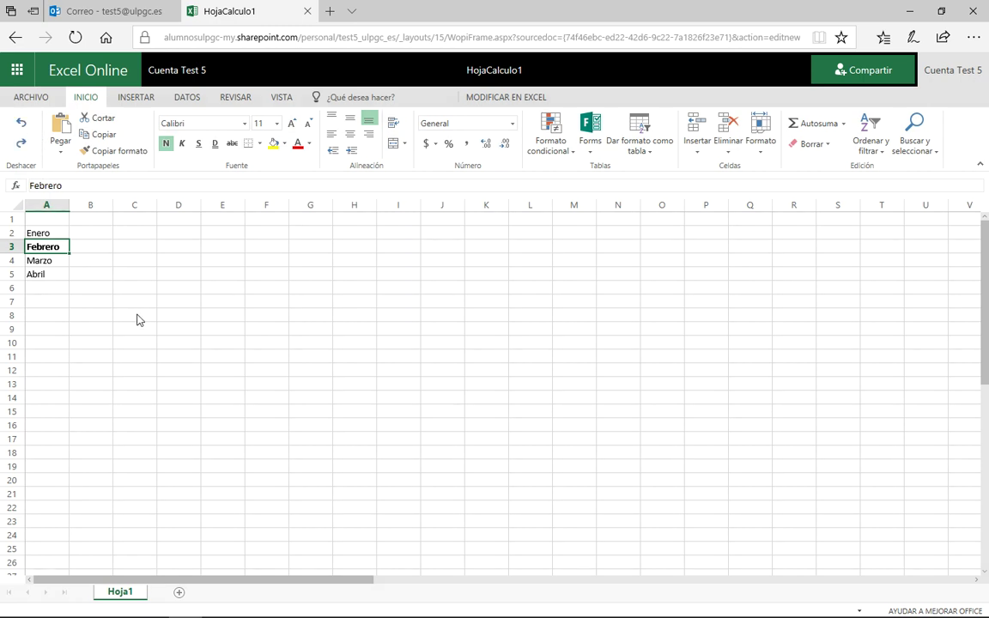
pyautogui.click(166, 144)
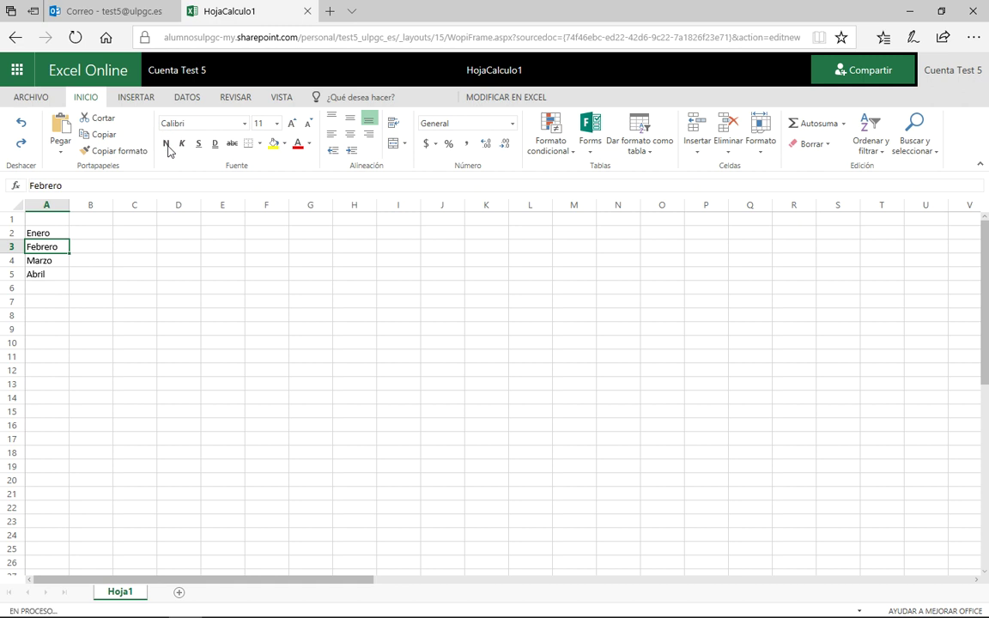
pyautogui.click(68, 353)
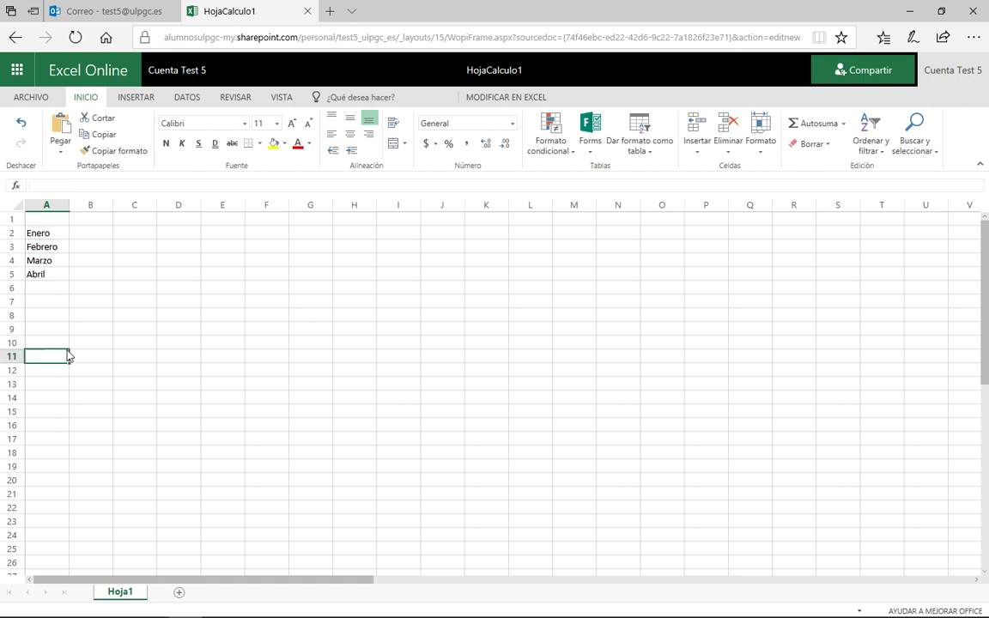
# Fill the month cells A2:A5 with yellow.
pyautogui.click(57, 239)
pyautogui.moveTo(56, 237); pyautogui.dragTo(54, 273)
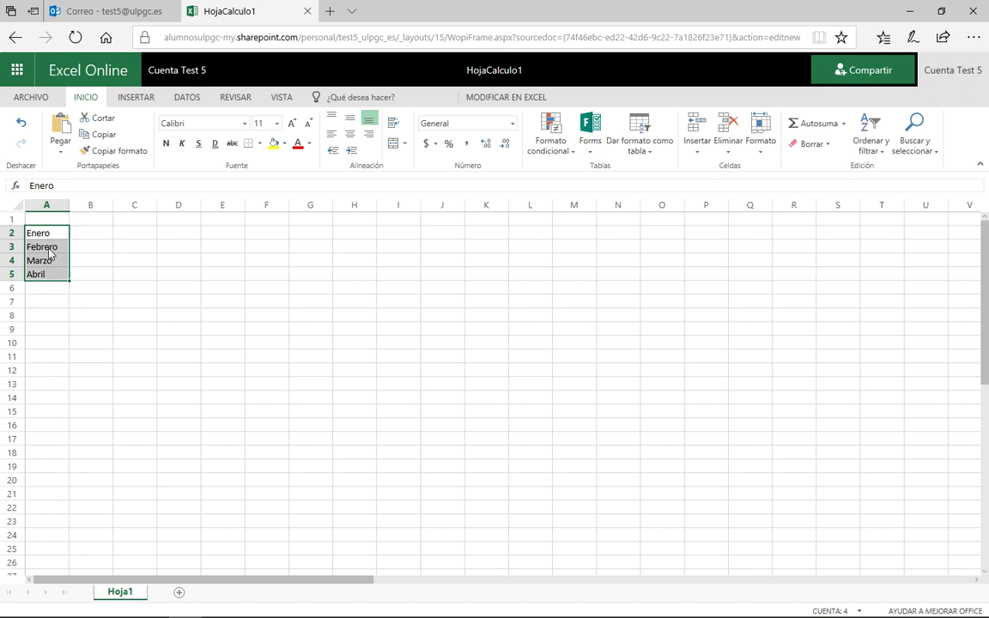
pyautogui.click(96, 237)
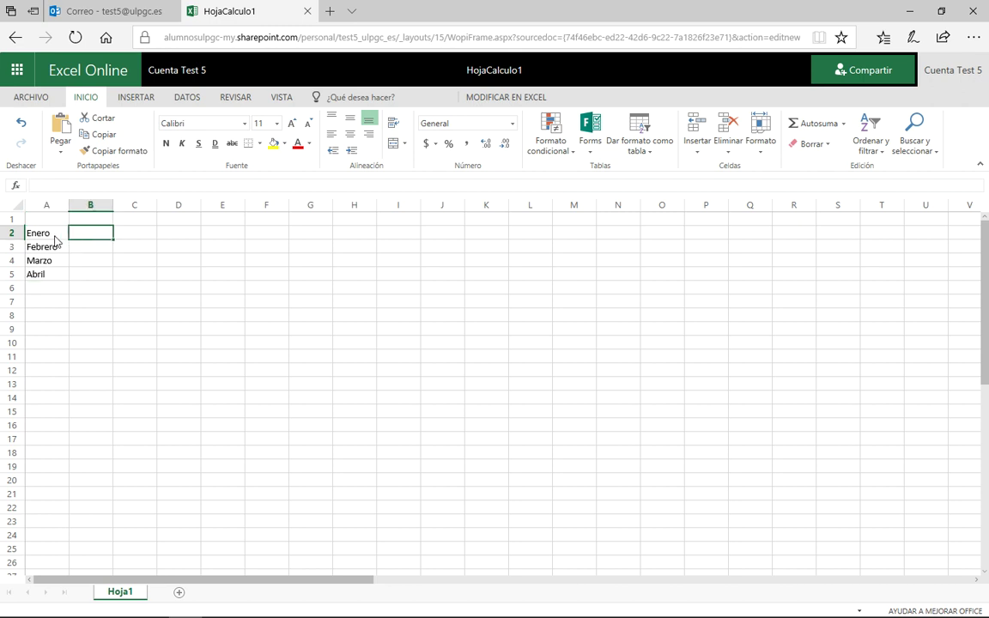
pyautogui.moveTo(54, 239); pyautogui.dragTo(56, 274)
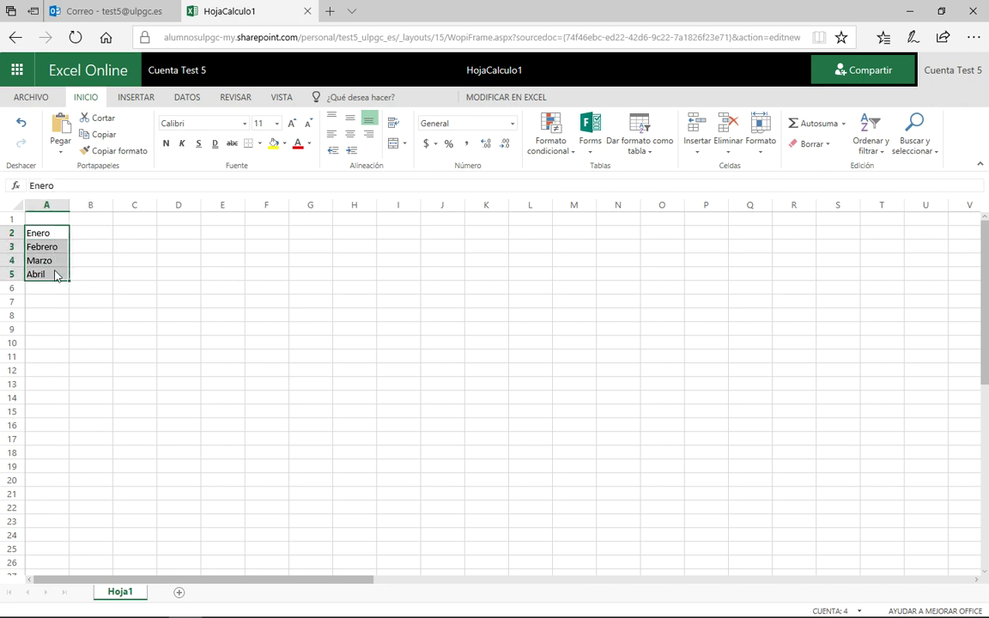
pyautogui.click(274, 144)
pyautogui.click(133, 262)
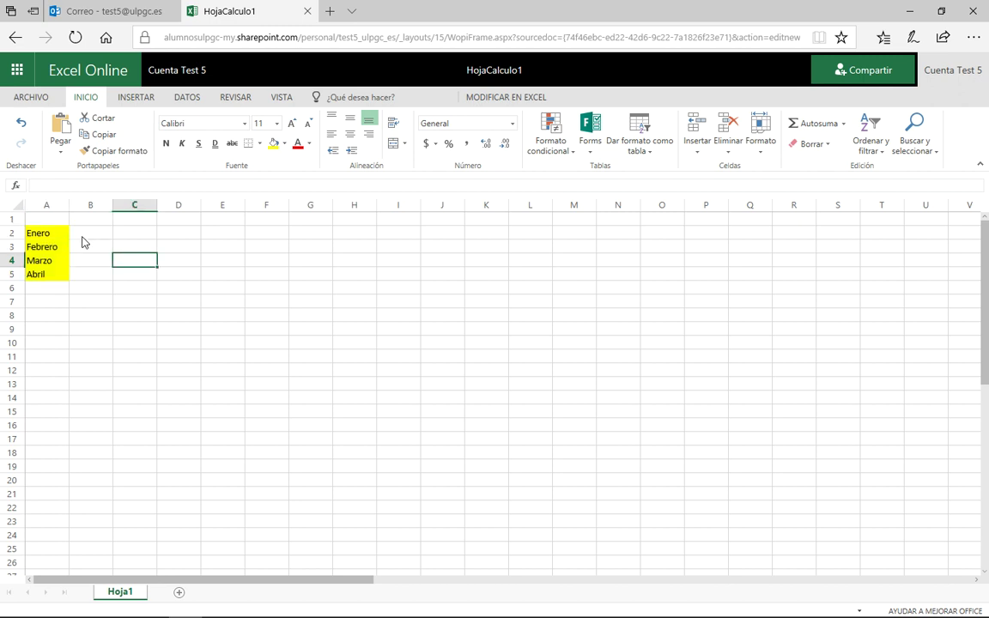
# Make the text of the month cells A2:A5 bold.
pyautogui.click(48, 233)
pyautogui.moveTo(48, 233); pyautogui.dragTo(39, 274)
pyautogui.click(167, 143)
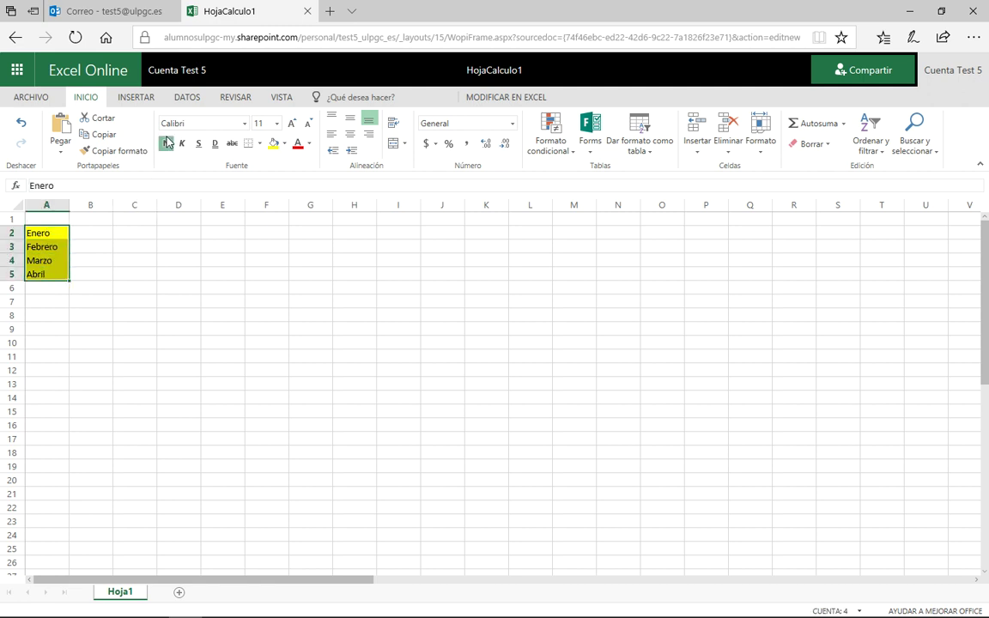
pyautogui.click(125, 279)
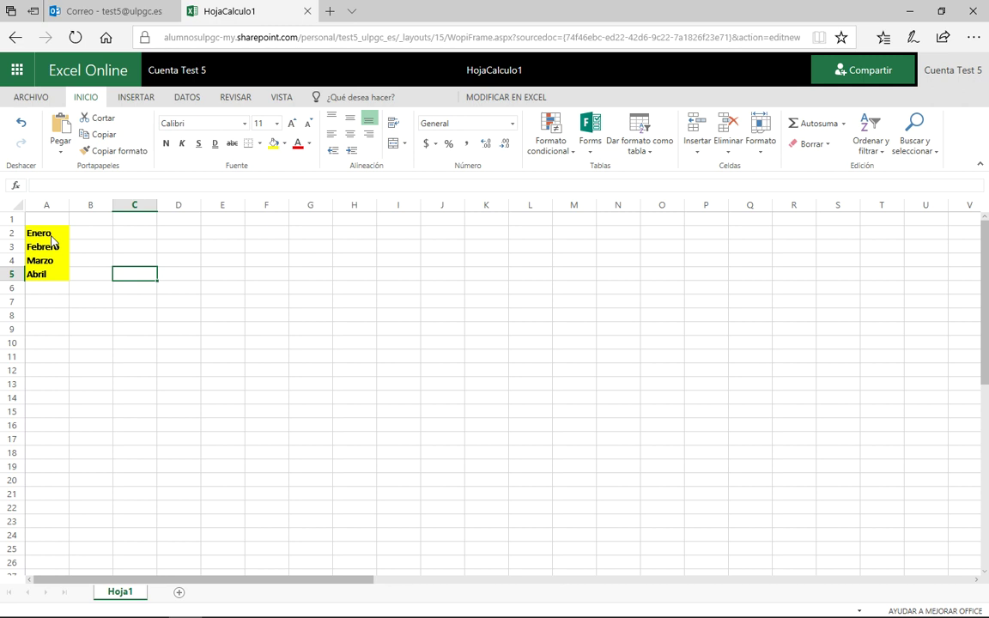
# Move the Enero and Febrero cells A2:A3 to D2:D3.
pyautogui.moveTo(51, 237); pyautogui.dragTo(50, 251)
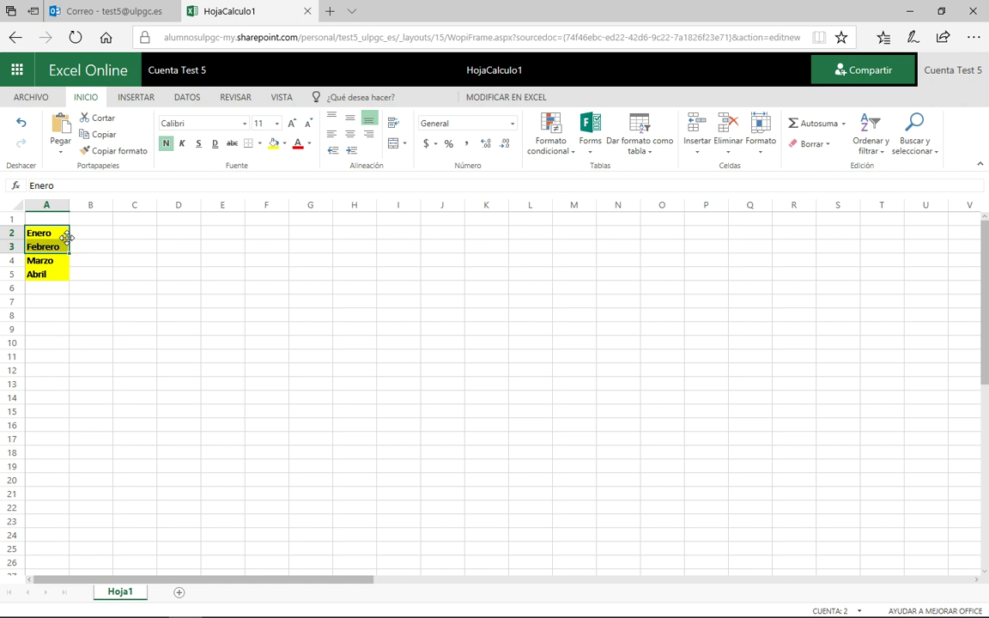
pyautogui.moveTo(67, 238); pyautogui.dragTo(162, 234)
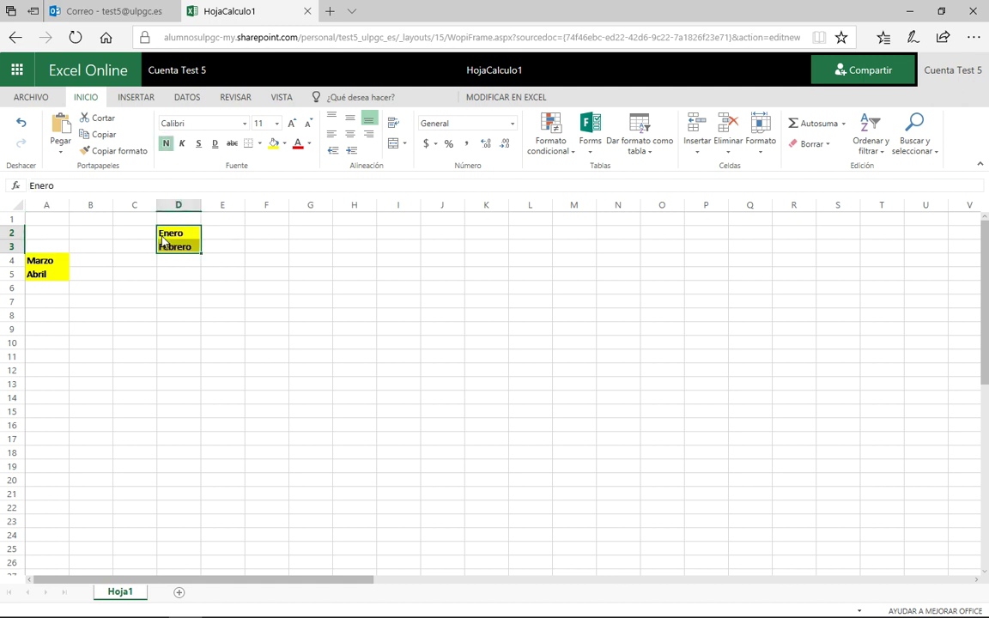
# Move the Marzo and Abril cells A4:A5 to D4:D5, directly below Febrero.
pyautogui.click(125, 360)
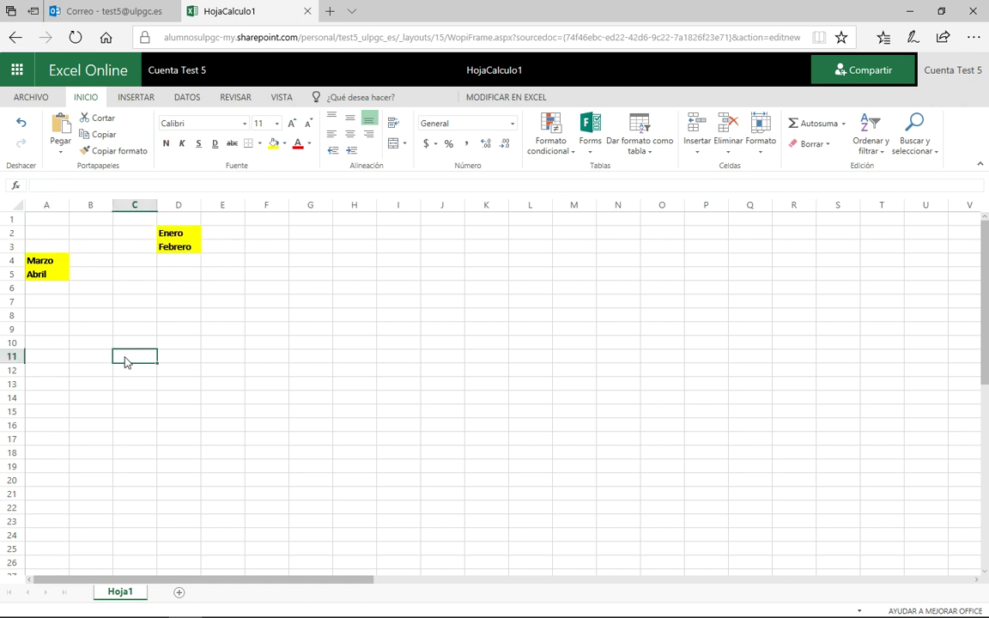
pyautogui.moveTo(45, 262); pyautogui.dragTo(47, 277)
pyautogui.hotkey('ctrl', 'c')
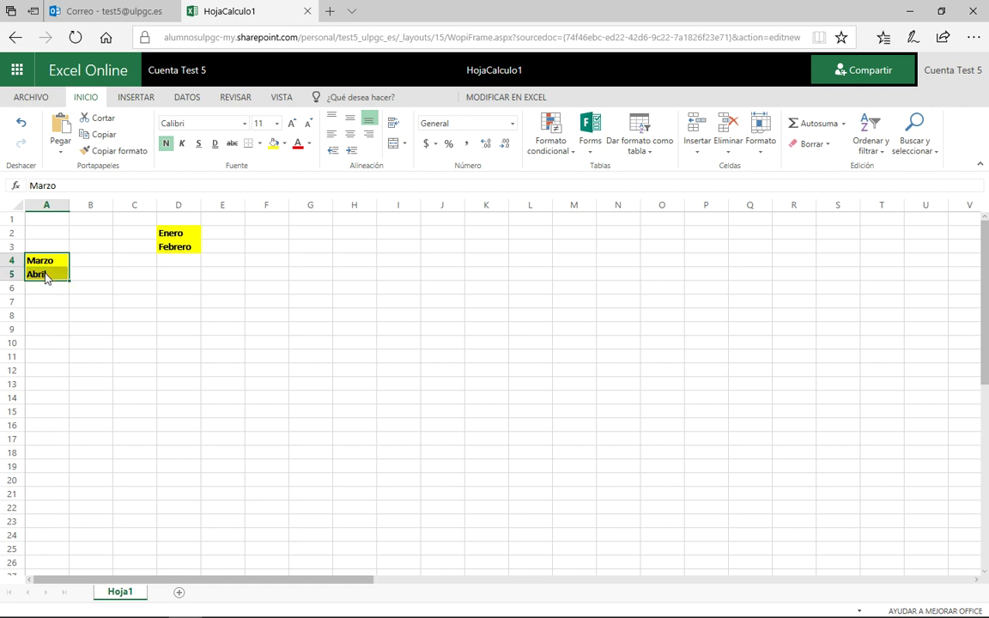
pyautogui.click(101, 117)
pyautogui.click(172, 261)
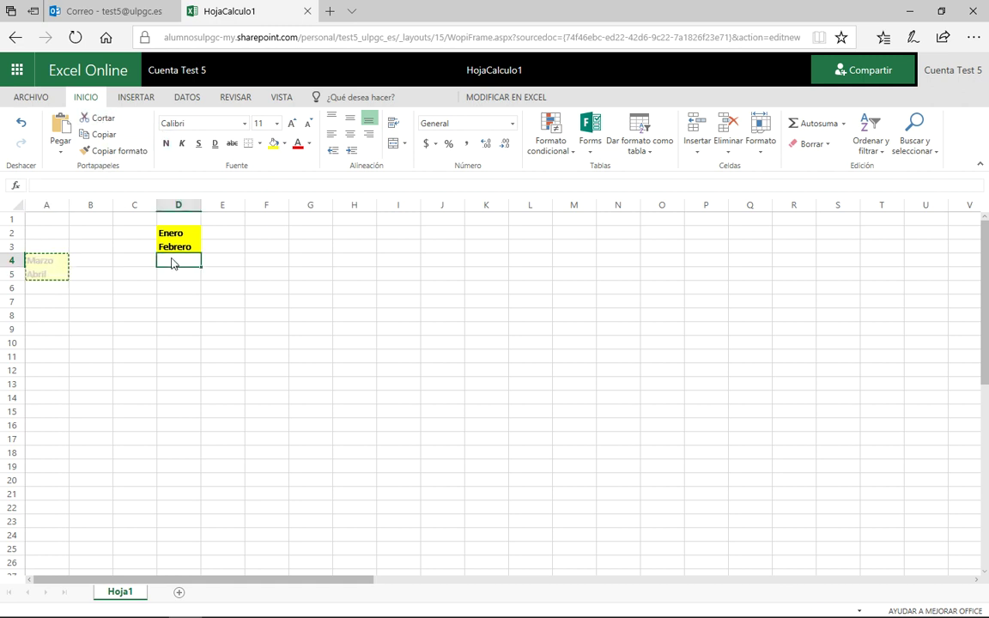
pyautogui.click(60, 128)
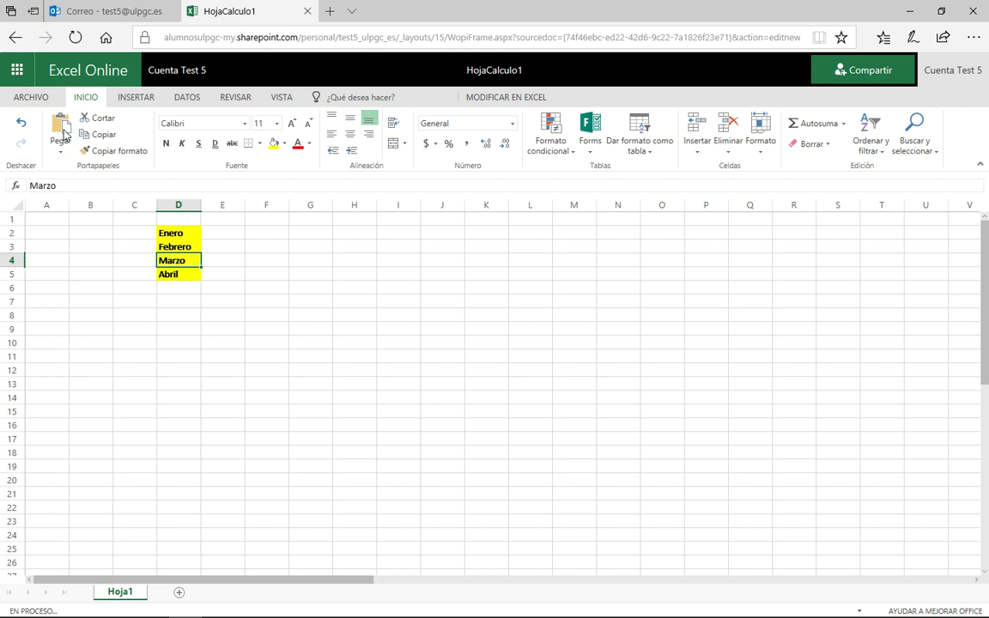
pyautogui.click(228, 270)
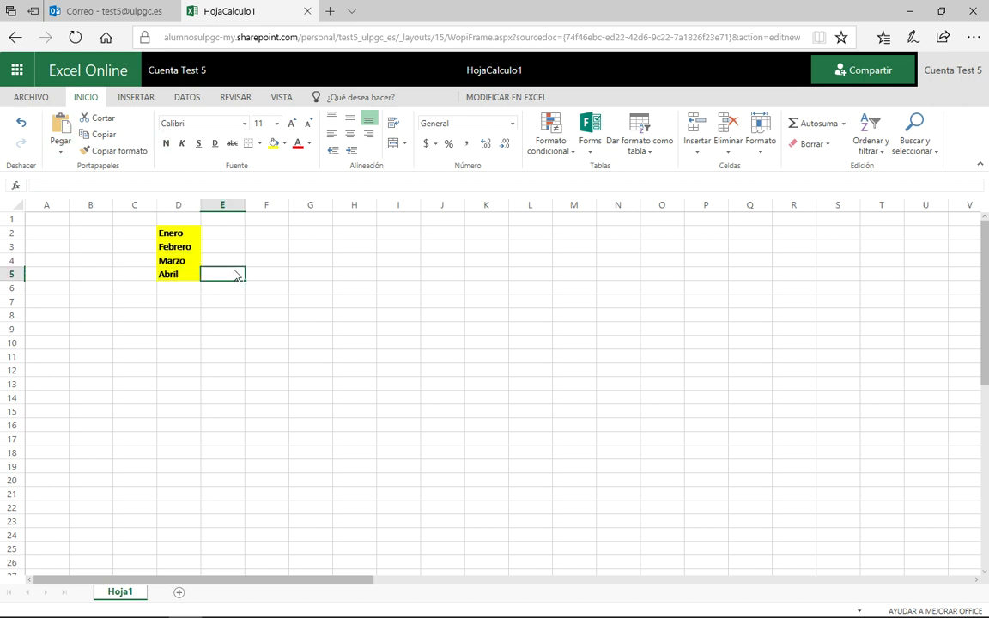
# Move the whole month list from D2:D5 to B4:B7.
pyautogui.click(188, 237)
pyautogui.moveTo(188, 236); pyautogui.dragTo(89, 283)
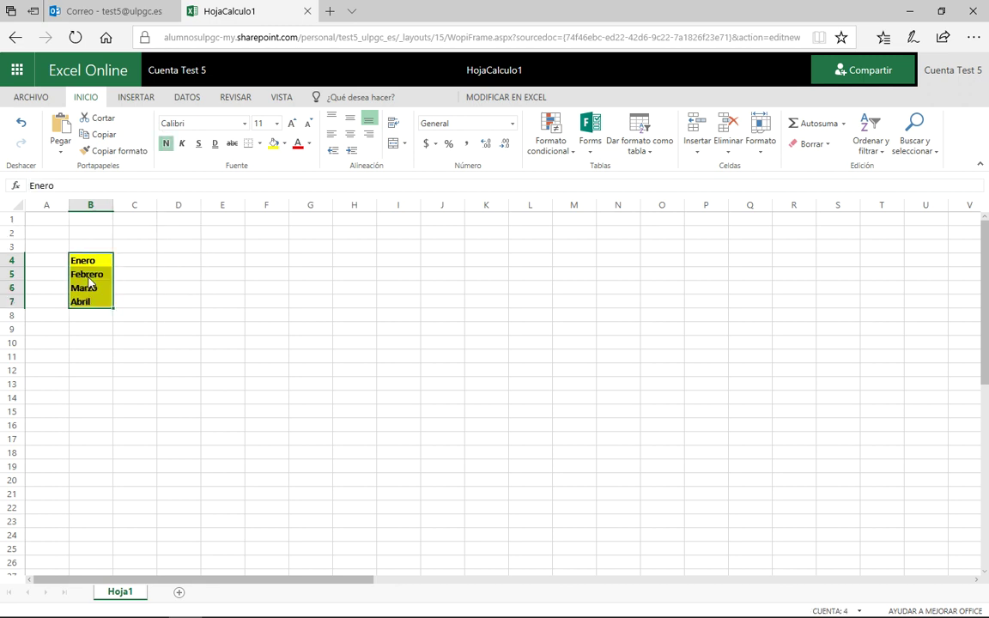
# Enter the city headers Londres, París and Roma in cells C3, D3 and E3.
pyautogui.click(146, 251)
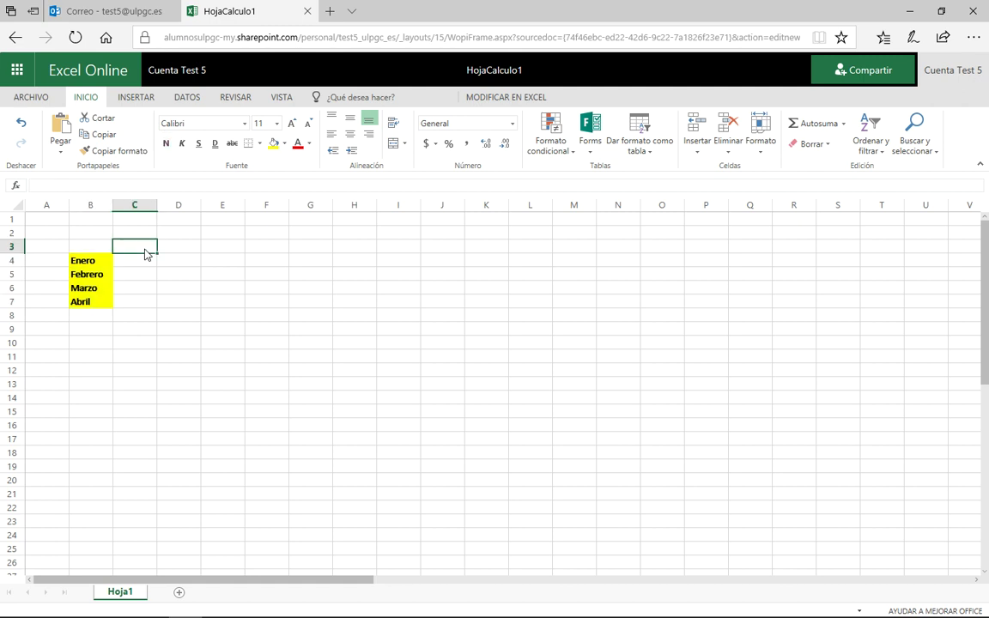
pyautogui.write('Londres')
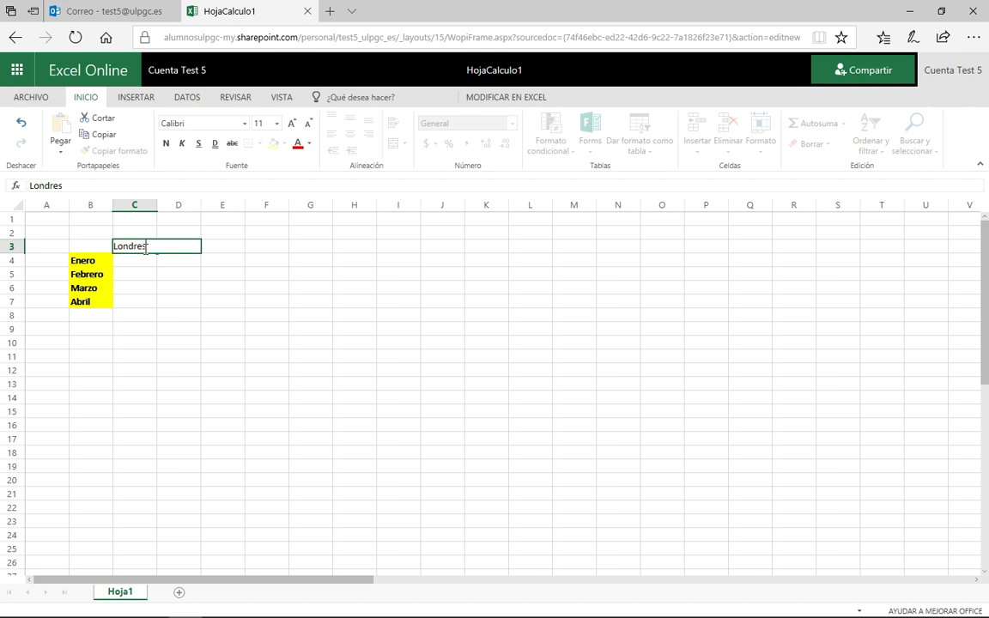
pyautogui.press('Return')
pyautogui.press('Up')
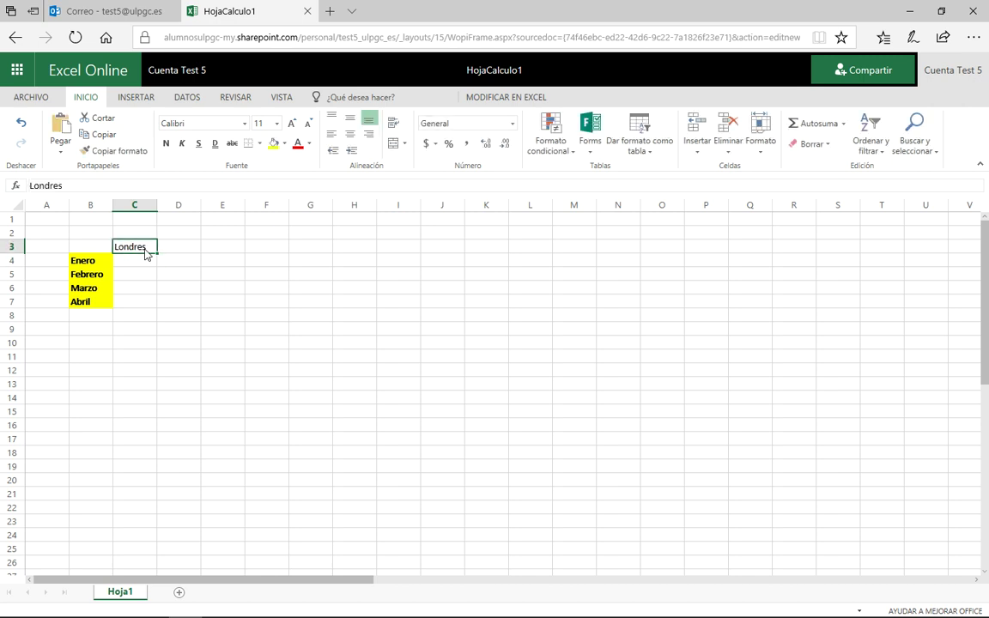
pyautogui.press('Right')
pyautogui.write('P')
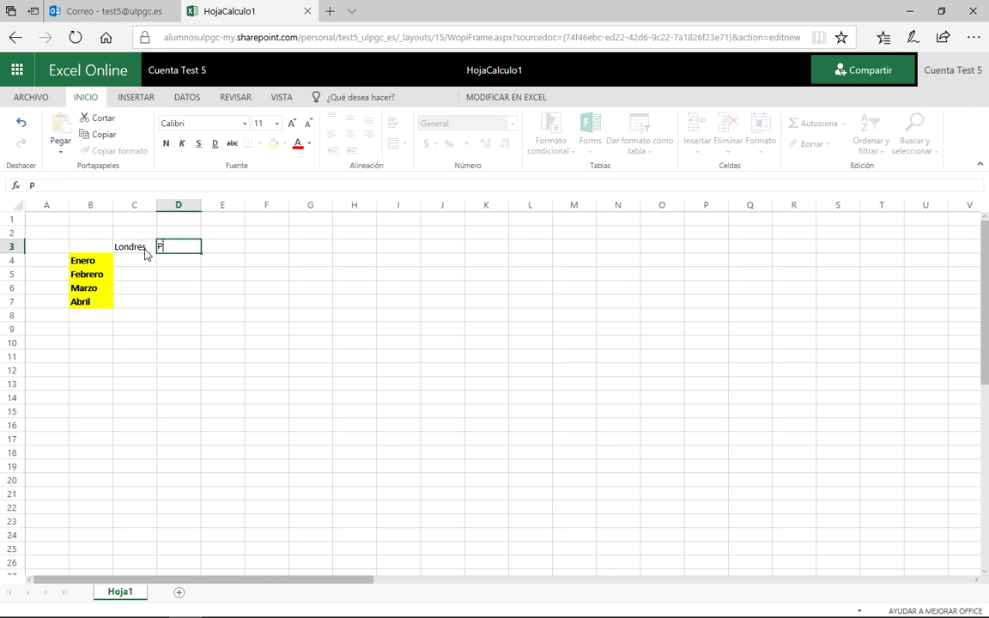
pyautogui.write('arís')
pyautogui.press('Return')
pyautogui.press('Up')
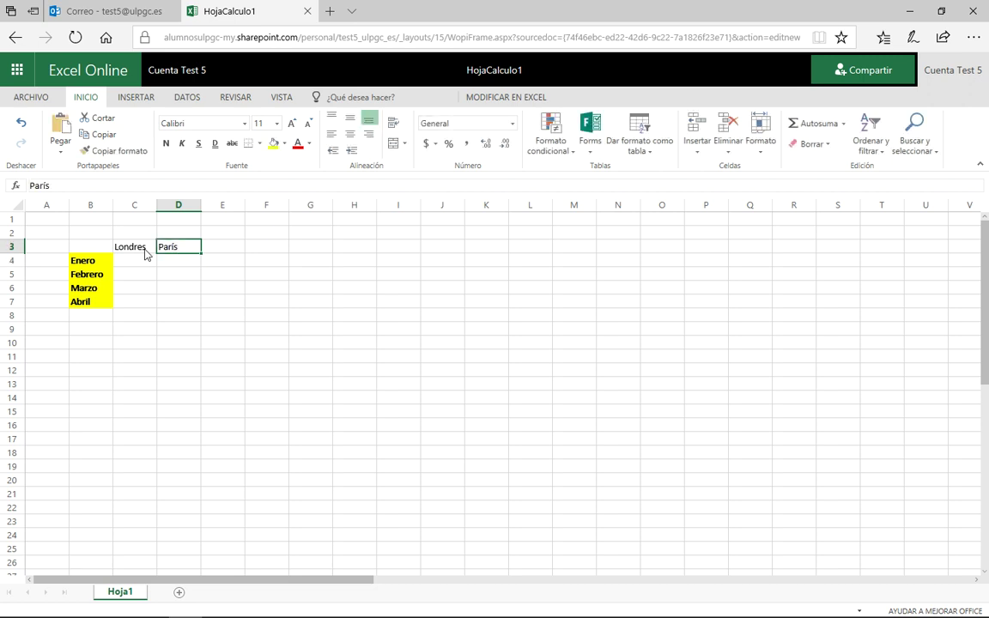
pyautogui.press('Right')
pyautogui.write('Roma')
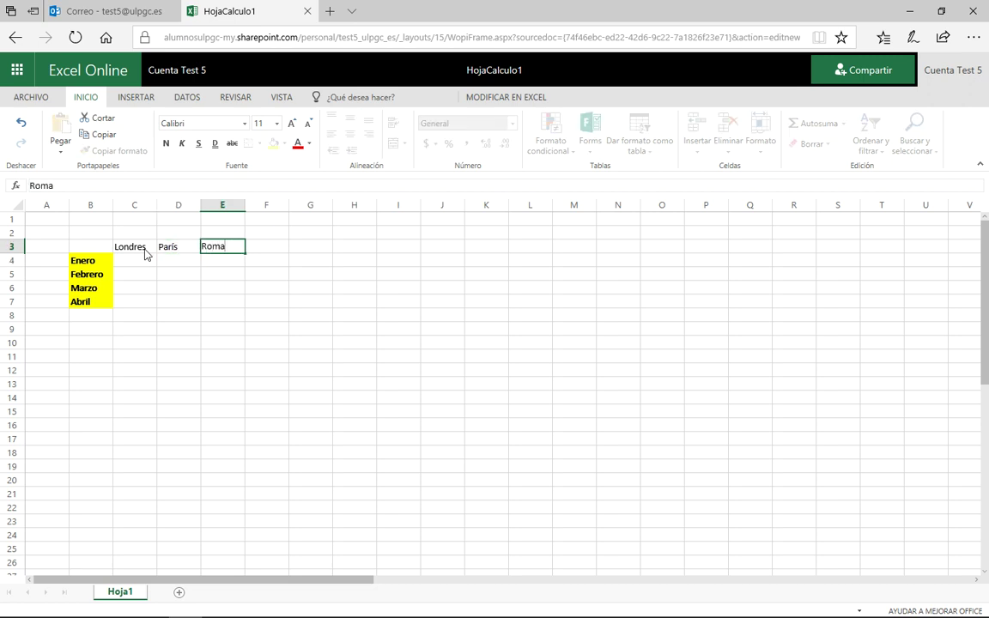
pyautogui.press('Return')
# Fill the Enero row with 4 for Londres, 5 for París and 2 for Roma.
pyautogui.press('Left')
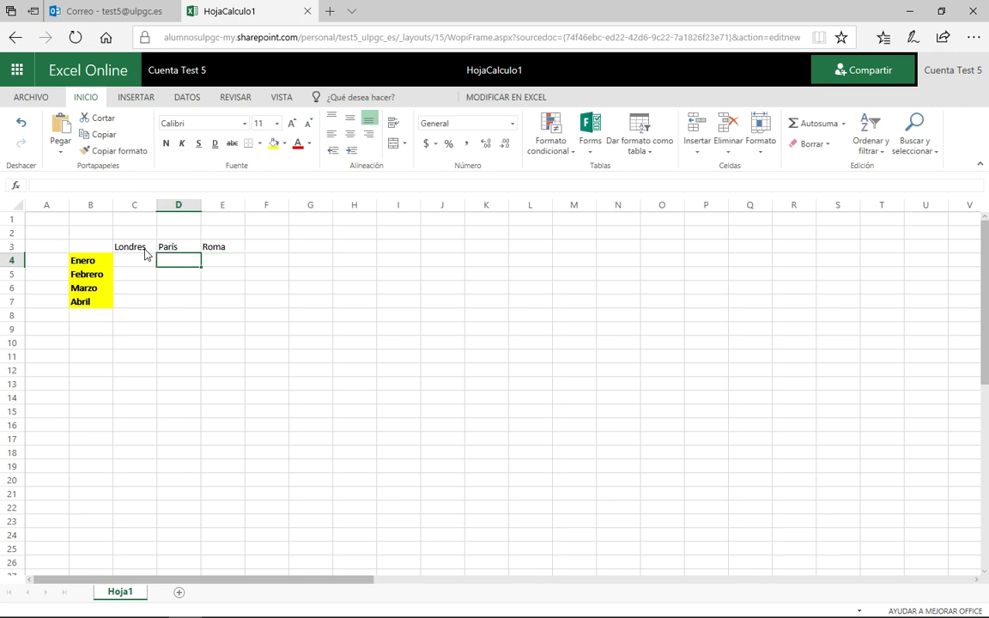
pyautogui.press('Left')
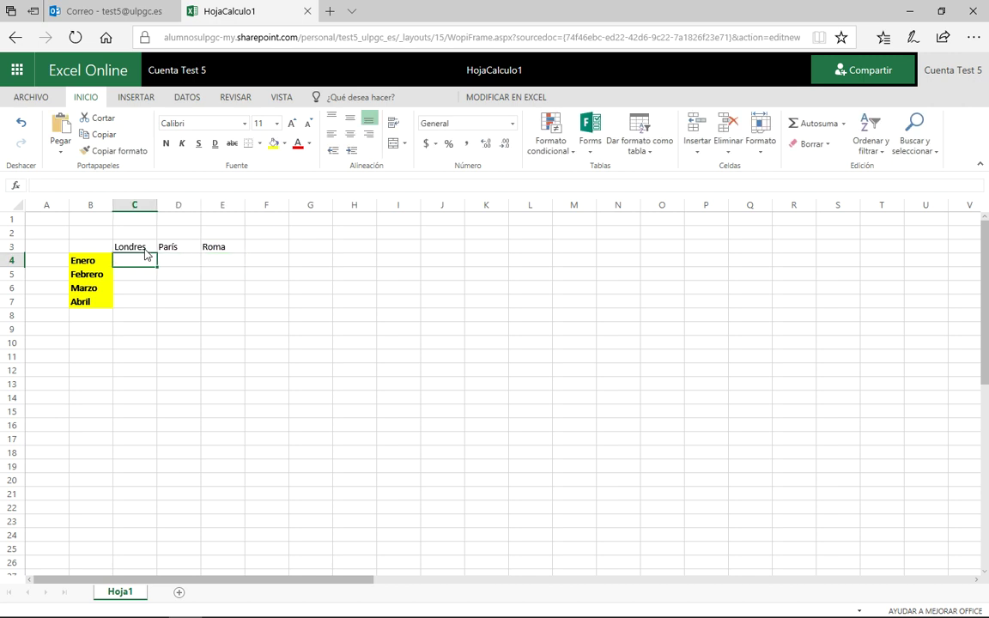
pyautogui.write('4')
pyautogui.press('Right')
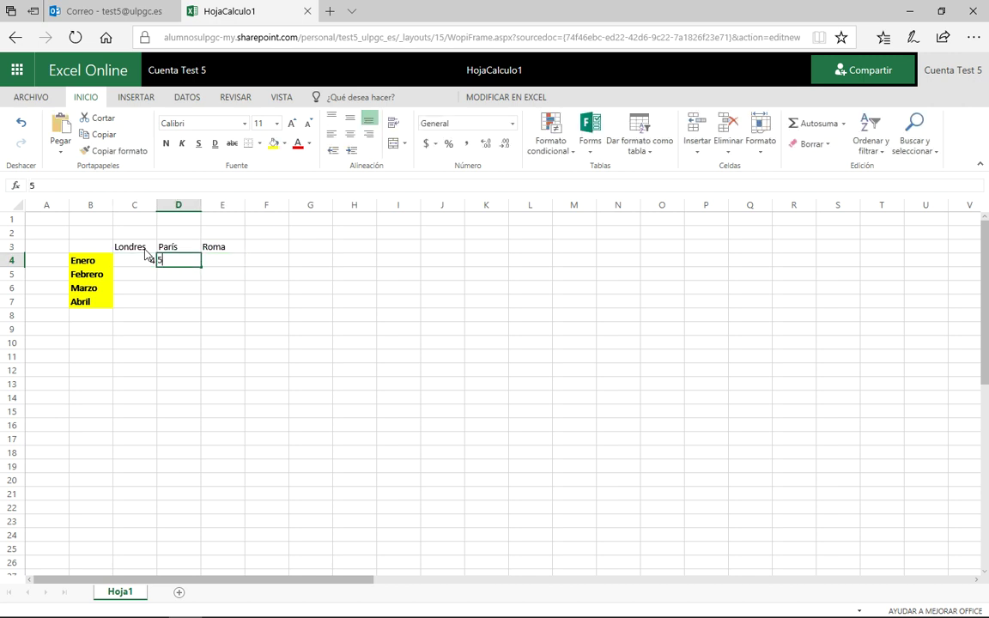
pyautogui.write('5')
pyautogui.press('Right')
pyautogui.write('2')
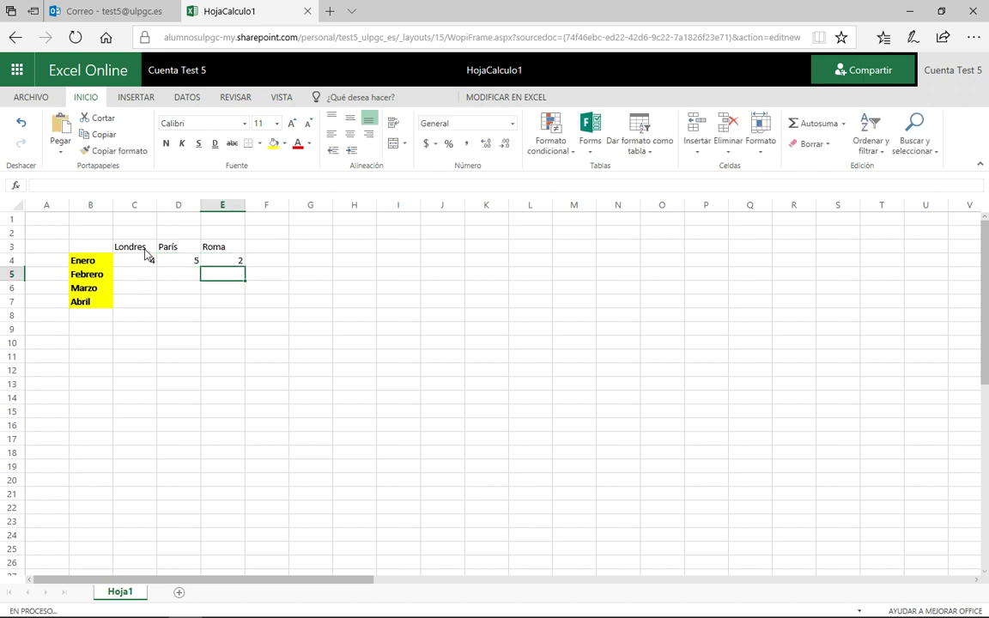
pyautogui.press('Return')
# Fill the Febrero row with 3 for Londres, 6 for París and 1 for Roma.
pyautogui.press('Left')
pyautogui.press('Left')
pyautogui.write('3')
pyautogui.press('Right')
pyautogui.write('6')
pyautogui.press('Right')
pyautogui.write('1')
pyautogui.press('Return')
# Fill the Marzo row with 1 for Londres, 5 for París and 9 for Roma.
pyautogui.press('Left')
pyautogui.press('Left')
pyautogui.write('1')
pyautogui.press('Right')
pyautogui.write('5')
pyautogui.press('Right')
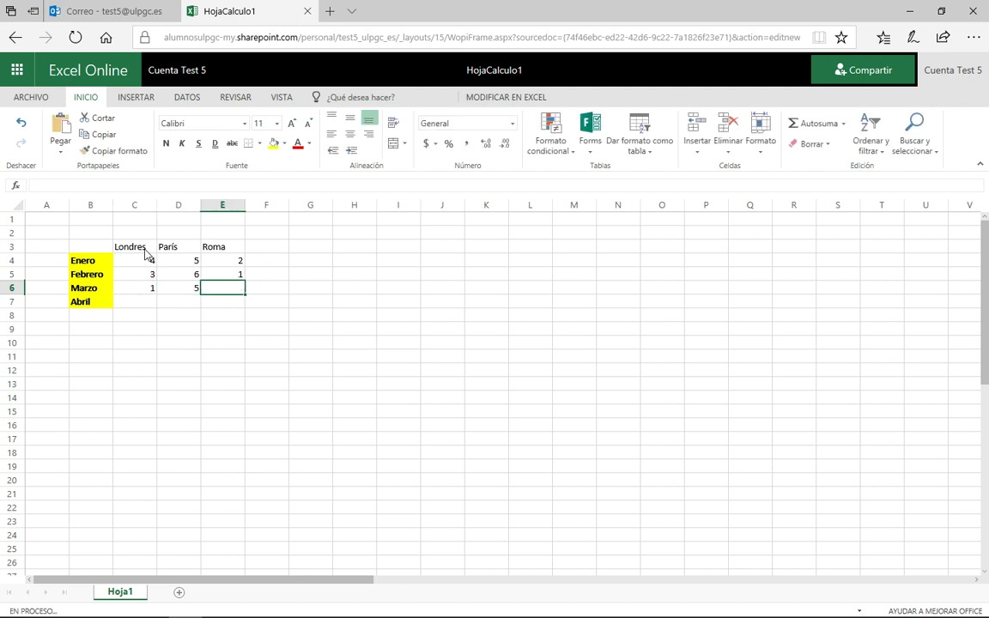
pyautogui.write('9')
pyautogui.press('Return')
# Fill the Abril row with 2 for Londres, 4 for París and 6 for Roma.
pyautogui.press('Left')
pyautogui.press('Left')
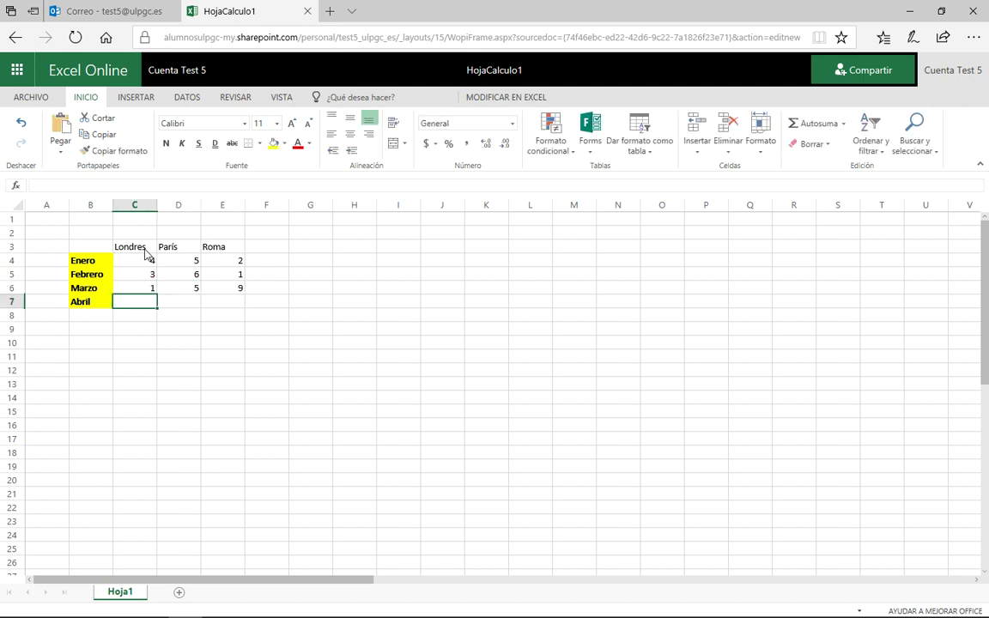
pyautogui.write('2')
pyautogui.press('Right')
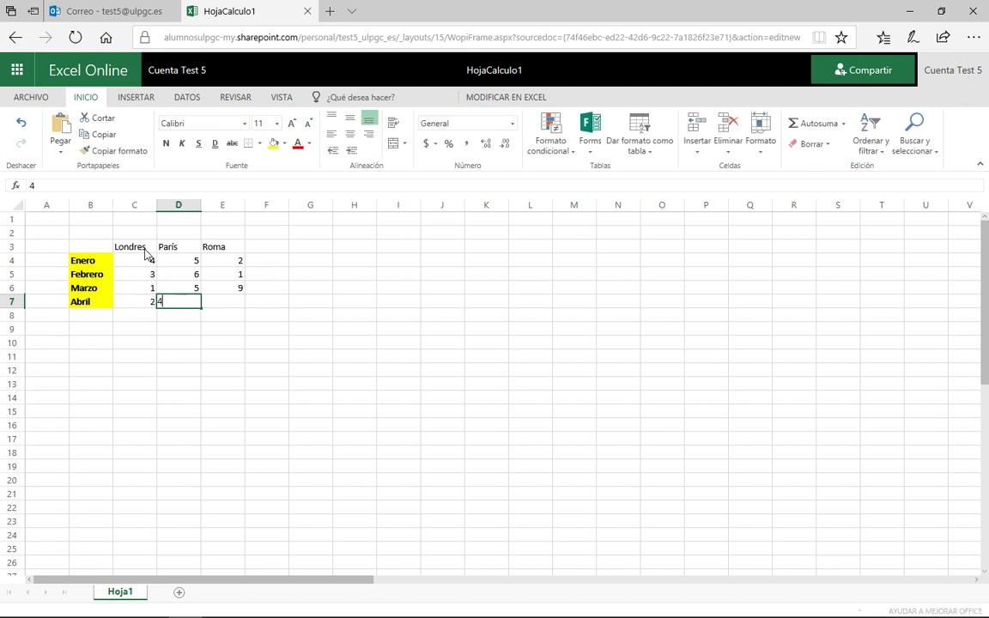
pyautogui.write('4')
pyautogui.press('Right')
pyautogui.write('6')
pyautogui.press('Return')
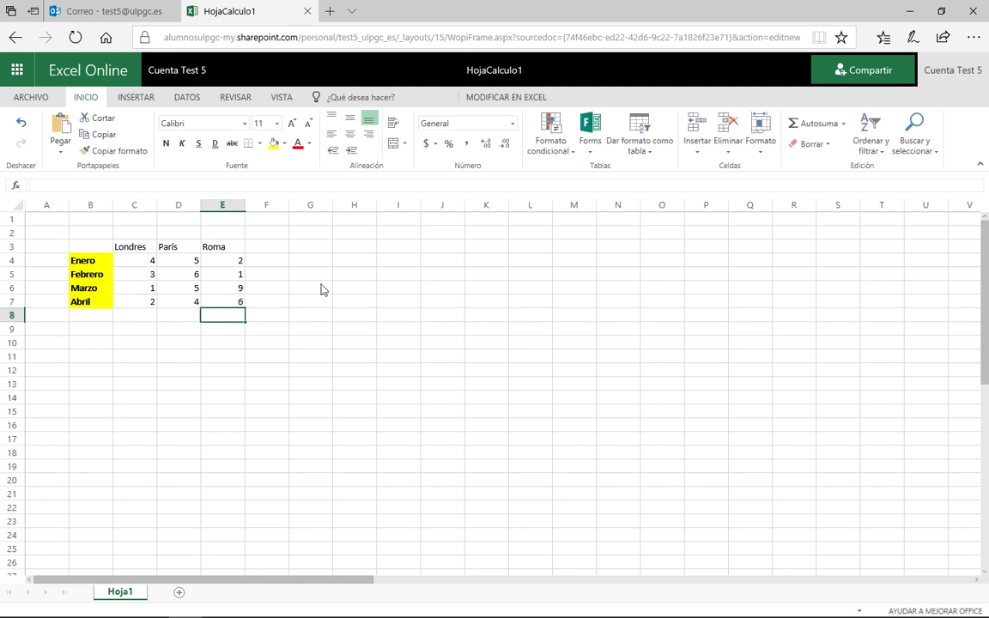
# Go through the cells of the month and city table one by one to review their contents.
pyautogui.click(218, 305)
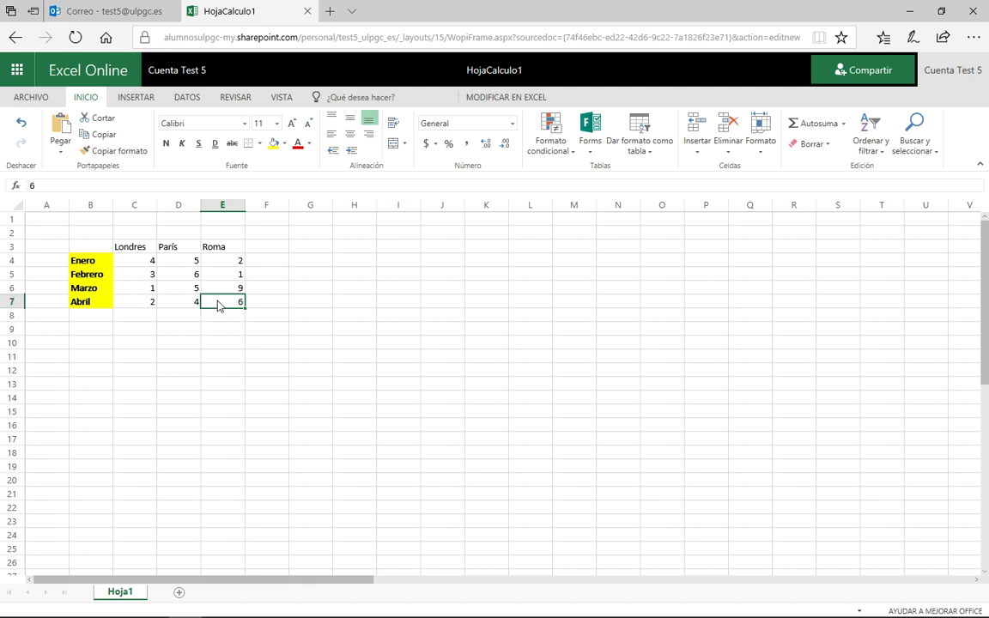
pyautogui.press('Up')
pyautogui.press('Up')
pyautogui.press('Up')
pyautogui.press('Left')
pyautogui.press('Left')
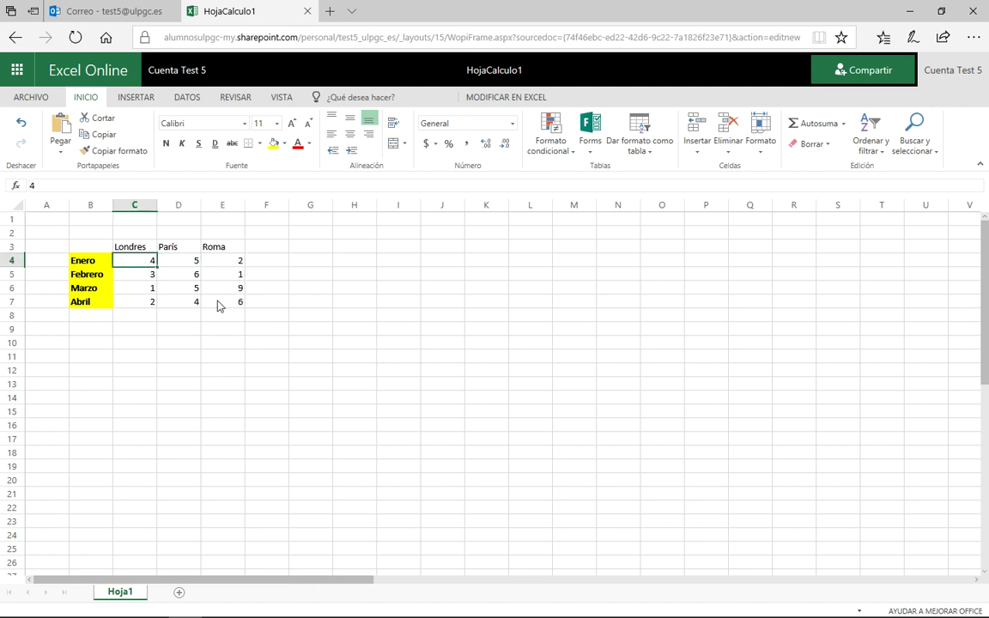
pyautogui.press('Down')
pyautogui.press('Down')
pyautogui.press('Down')
pyautogui.press('Up')
pyautogui.press('Up')
pyautogui.press('Up')
pyautogui.press('Up')
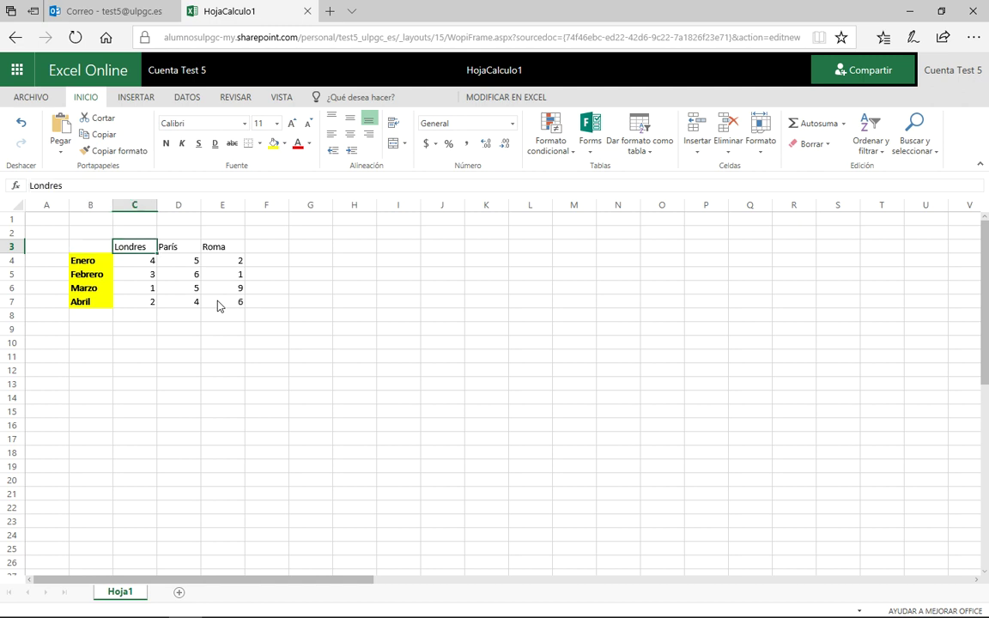
pyautogui.press('Right')
pyautogui.press('Right')
pyautogui.press('Down')
pyautogui.press('Down')
pyautogui.press('Left')
pyautogui.press('Down')
pyautogui.press('Down')
pyautogui.press('Down')
pyautogui.press('Down')
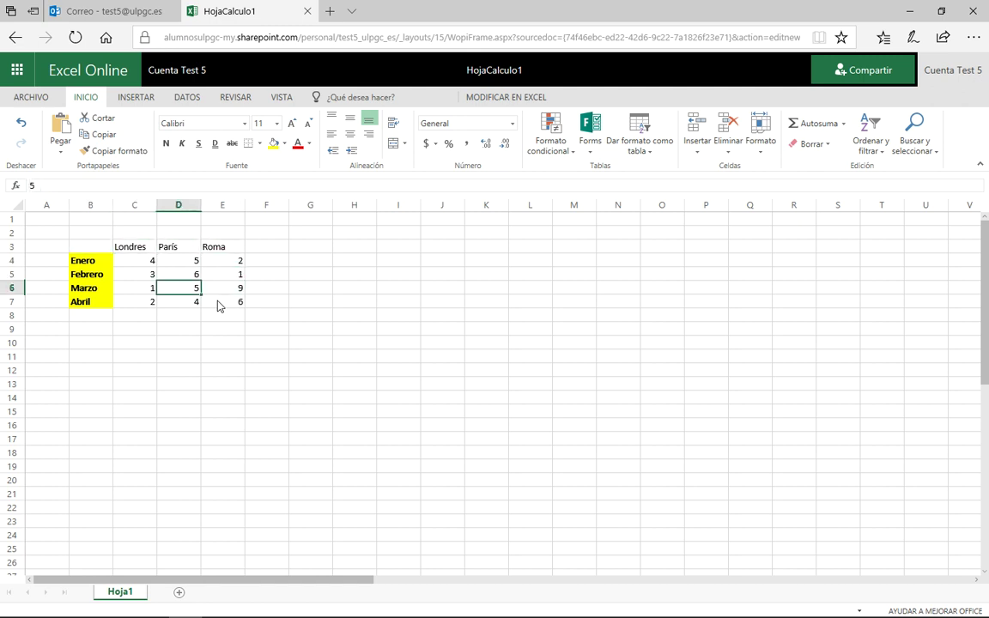
pyautogui.press('Left')
pyautogui.press('Left')
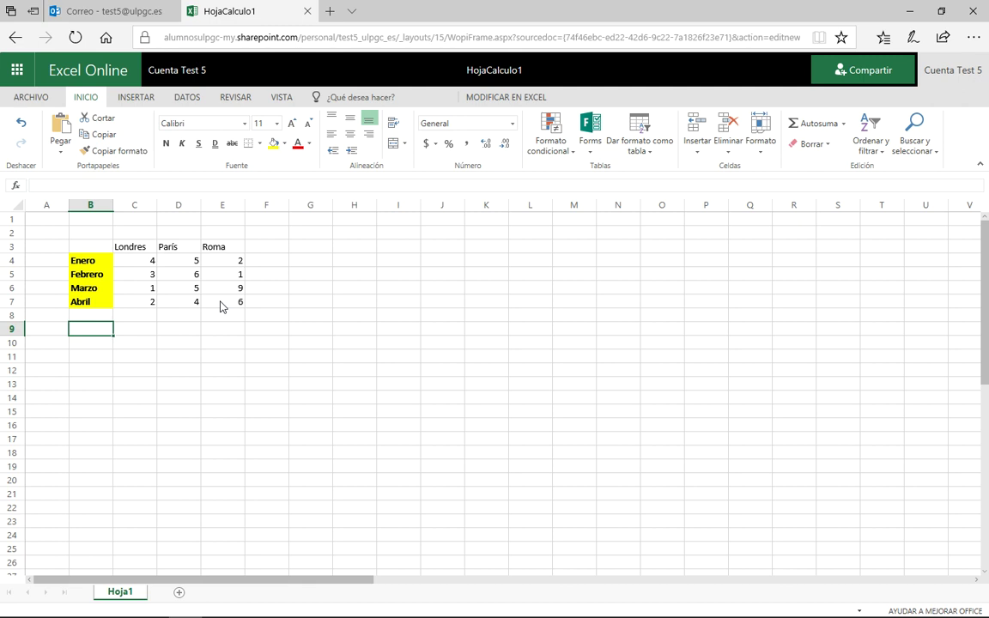
# Apply all borders (Todos los bordes) to every cell of the table B3:E7.
pyautogui.click(102, 249)
pyautogui.moveTo(102, 249); pyautogui.dragTo(216, 311)
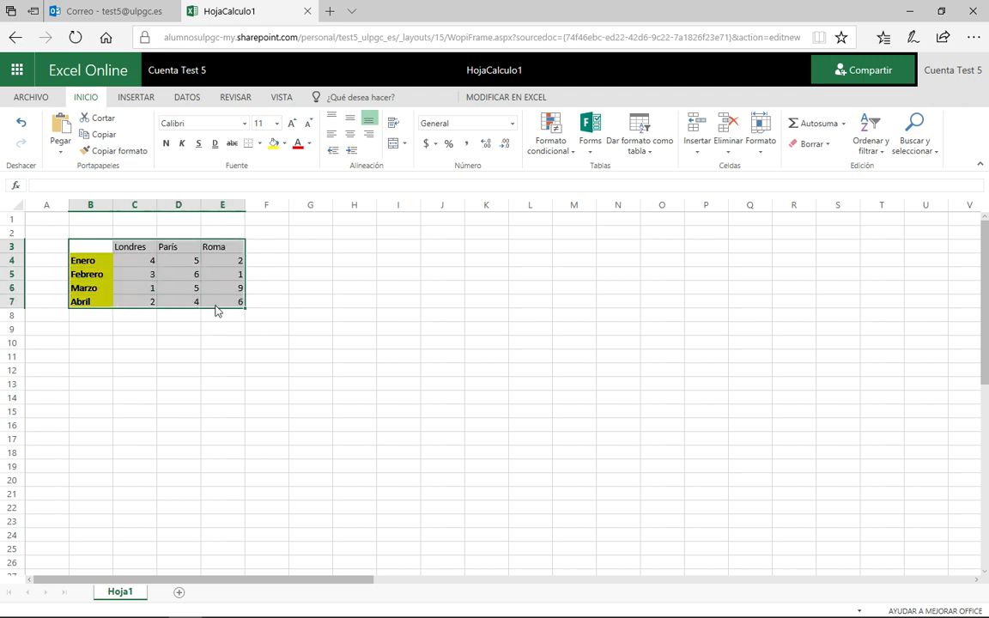
pyautogui.click(258, 147)
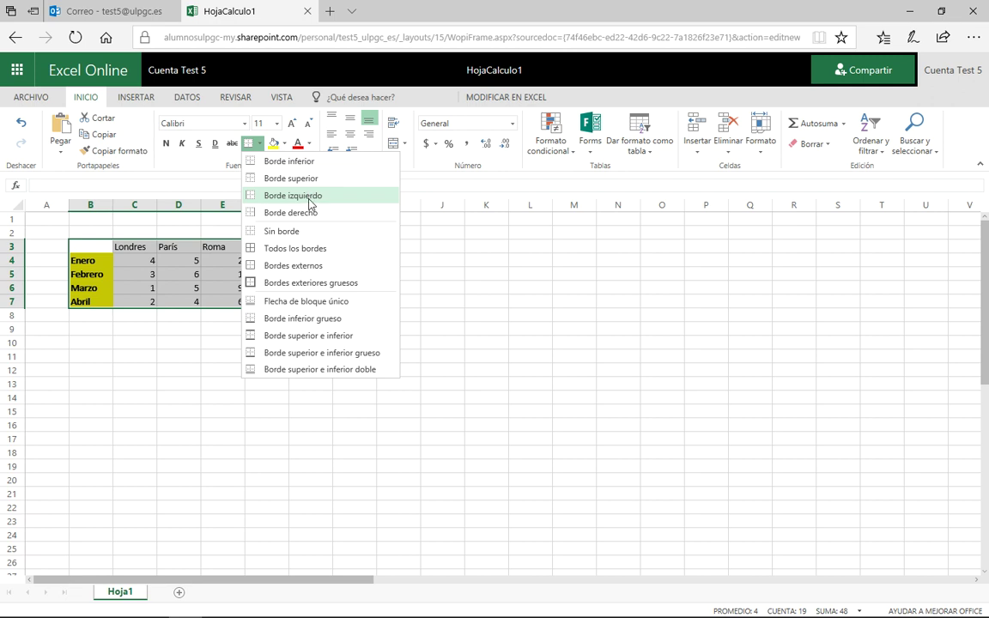
pyautogui.click(324, 250)
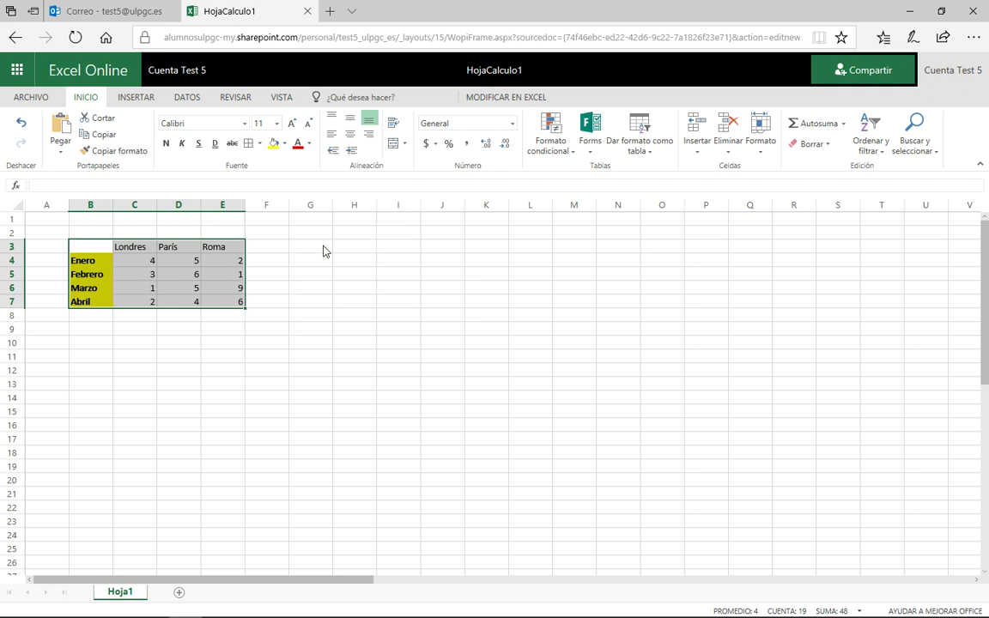
pyautogui.click(280, 391)
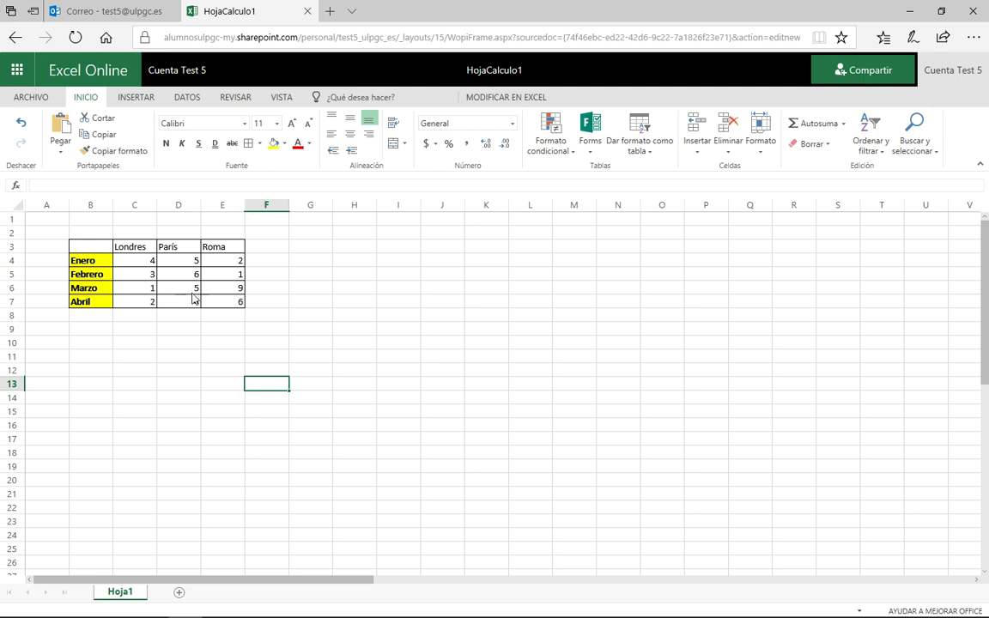
# Add thick outside borders (Bordes exteriores gruesos) around the table B3:E7.
pyautogui.click(107, 251)
pyautogui.moveTo(107, 251); pyautogui.dragTo(209, 306)
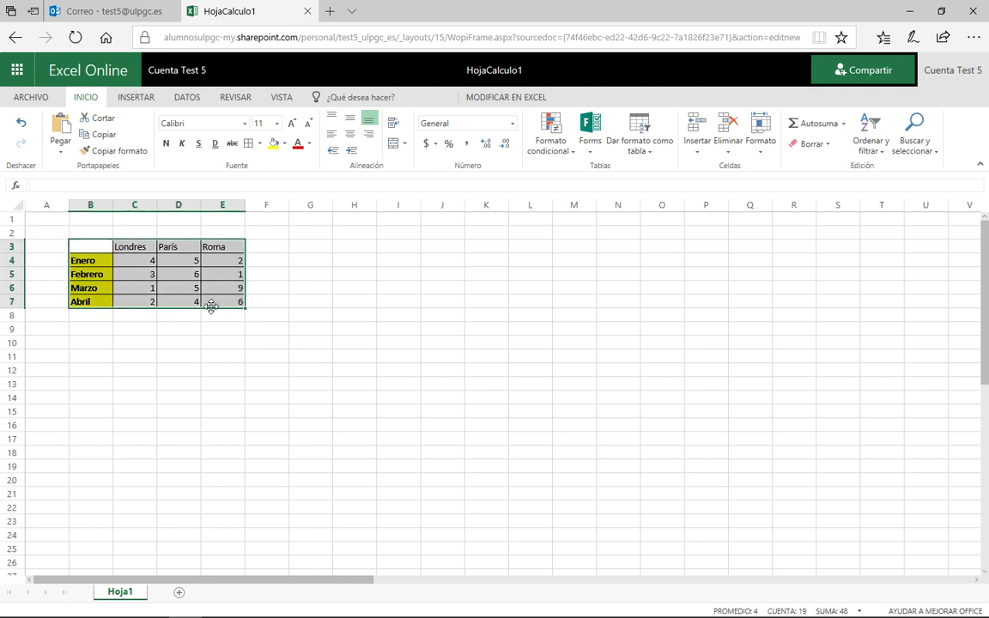
pyautogui.click(259, 143)
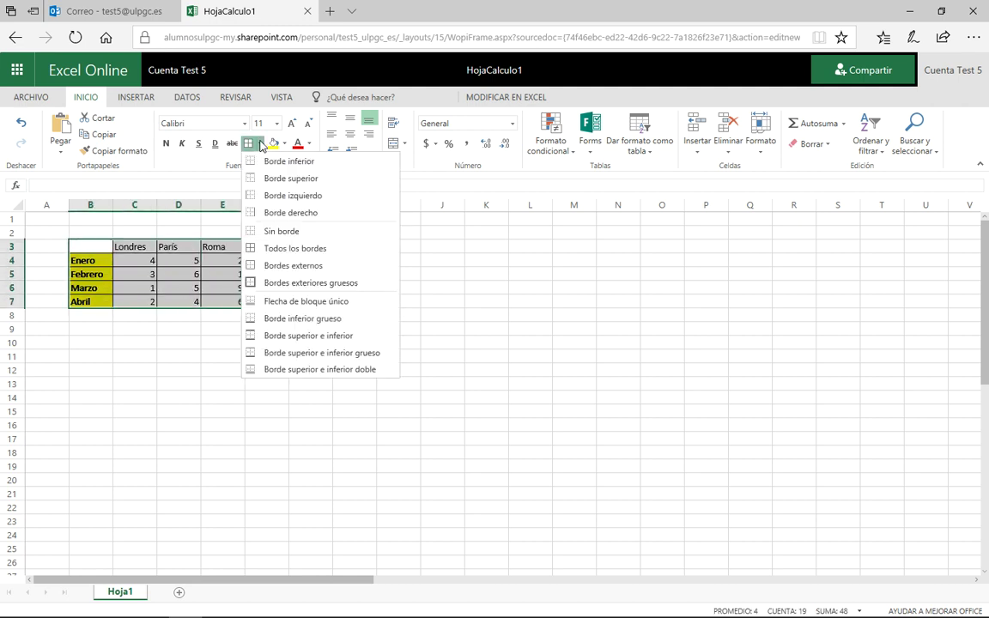
pyautogui.click(309, 284)
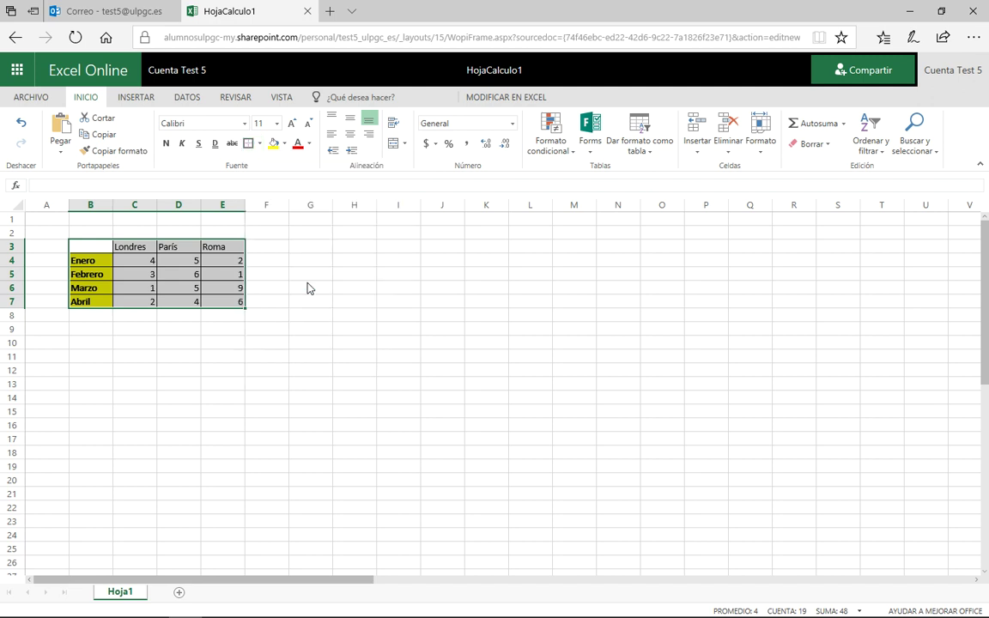
pyautogui.click(201, 367)
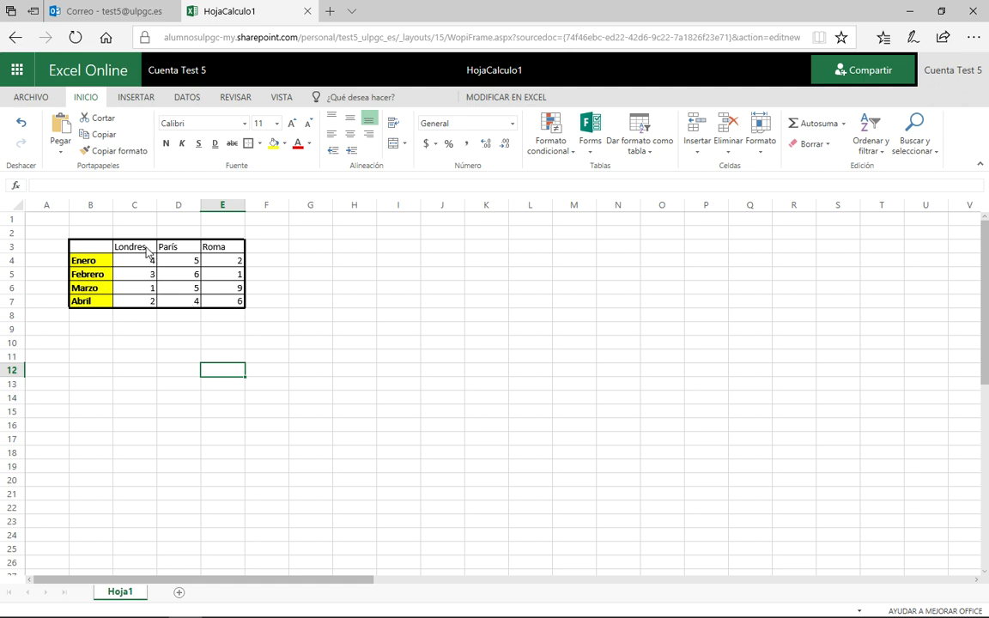
# Remove all borders (Sin borde) from the number cells C4:E7 of the table.
pyautogui.moveTo(146, 259); pyautogui.dragTo(215, 300)
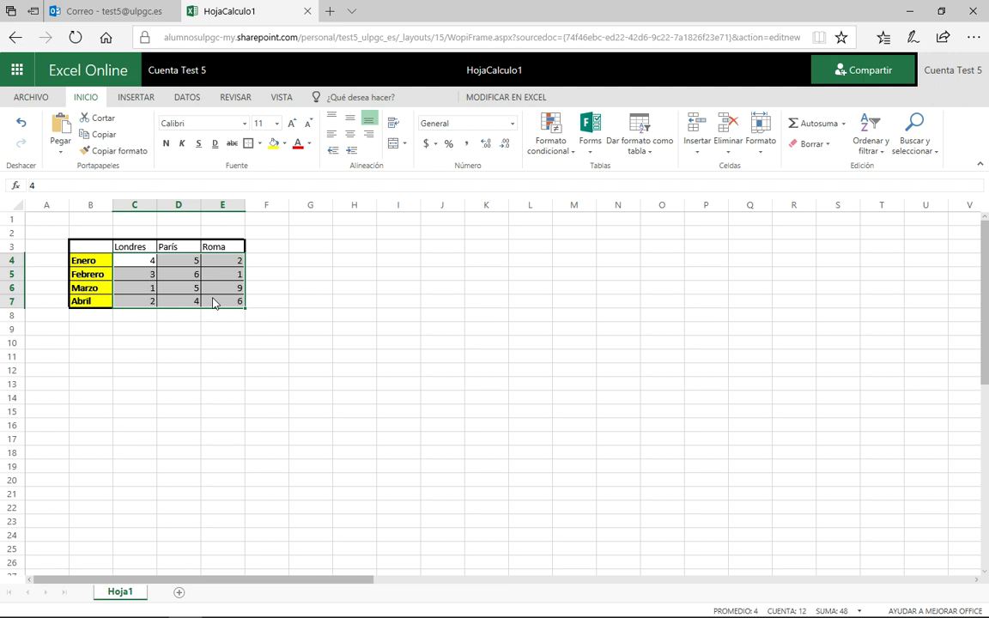
pyautogui.click(260, 143)
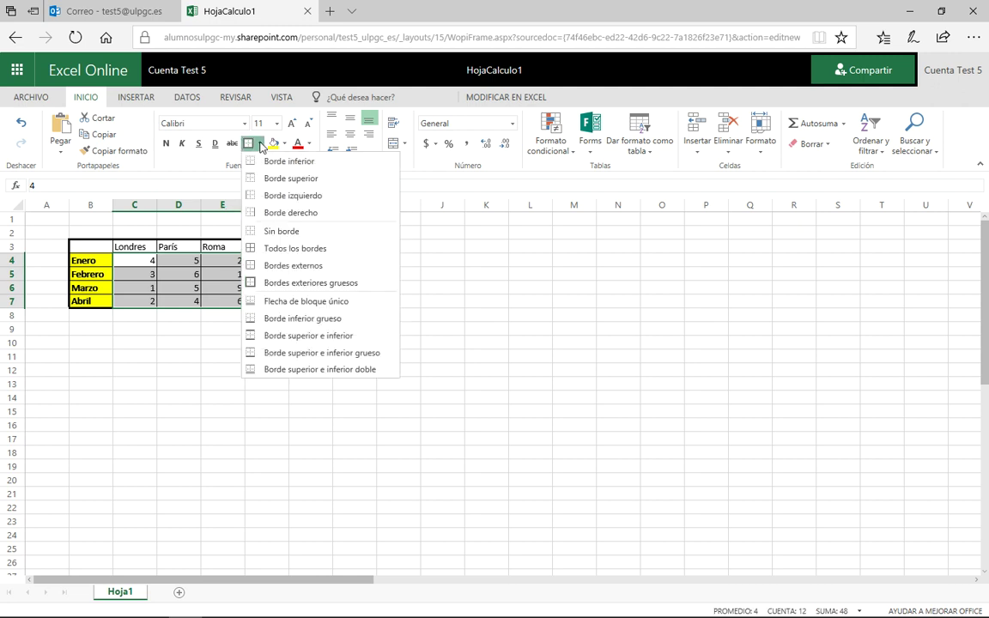
pyautogui.click(283, 230)
pyautogui.click(437, 358)
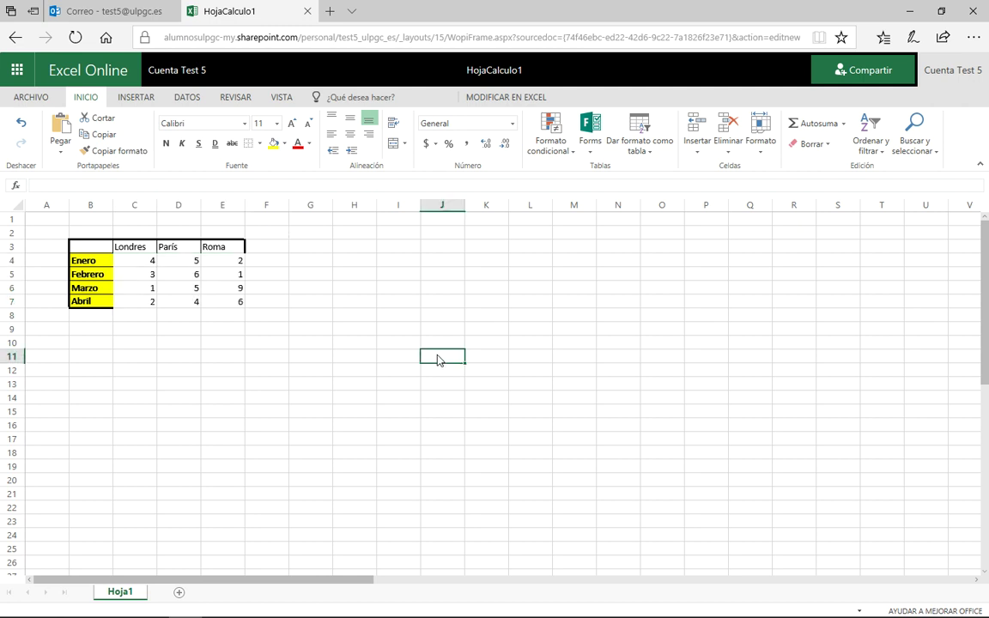
# Apply thin outside borders (Bordes externos) around the number cells C4:E7.
pyautogui.click(122, 260)
pyautogui.moveTo(122, 260); pyautogui.dragTo(216, 302)
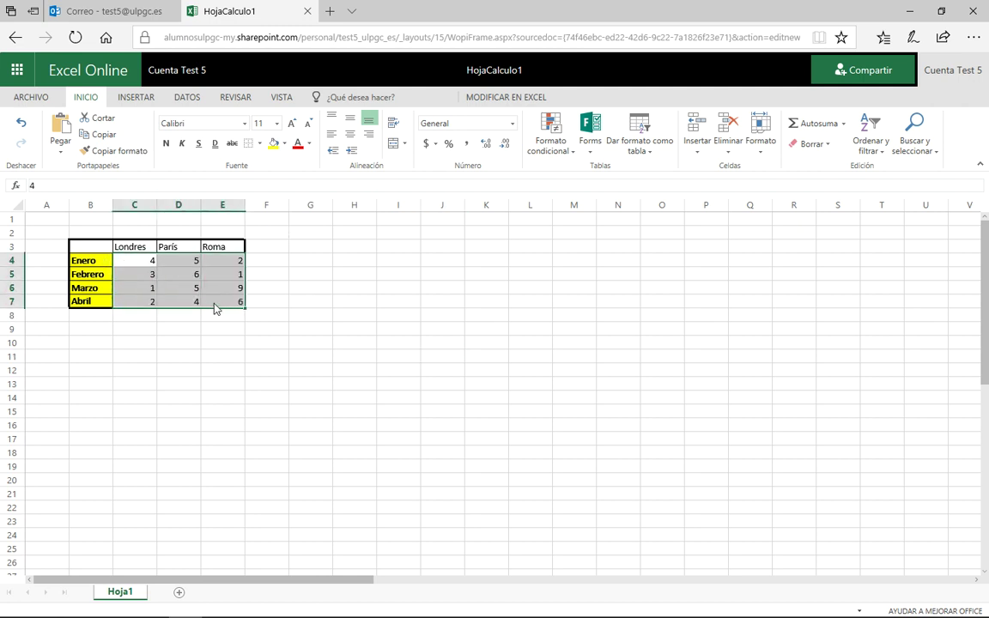
pyautogui.click(259, 144)
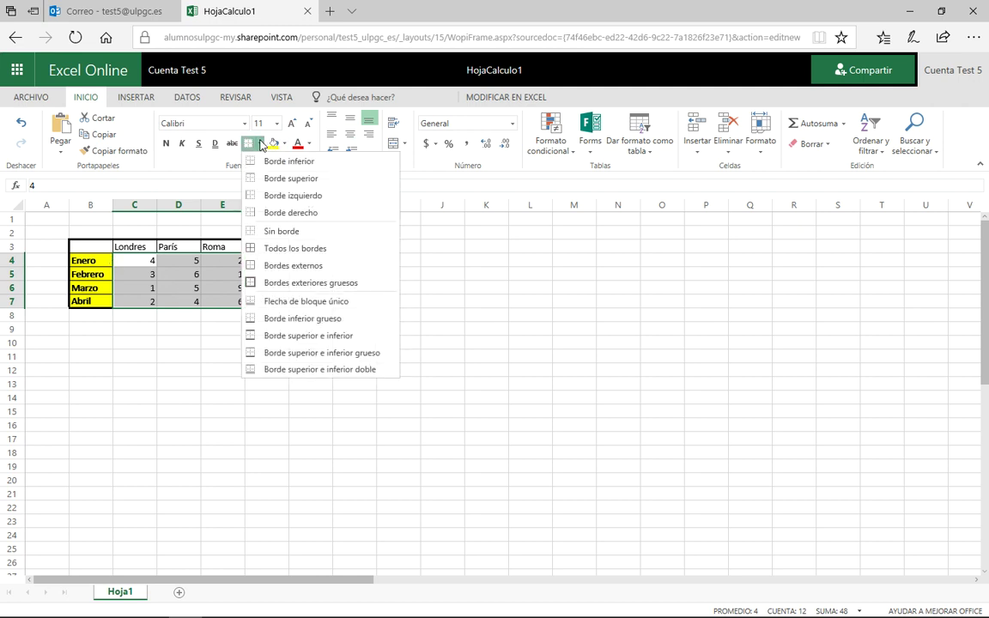
pyautogui.click(292, 265)
pyautogui.click(398, 275)
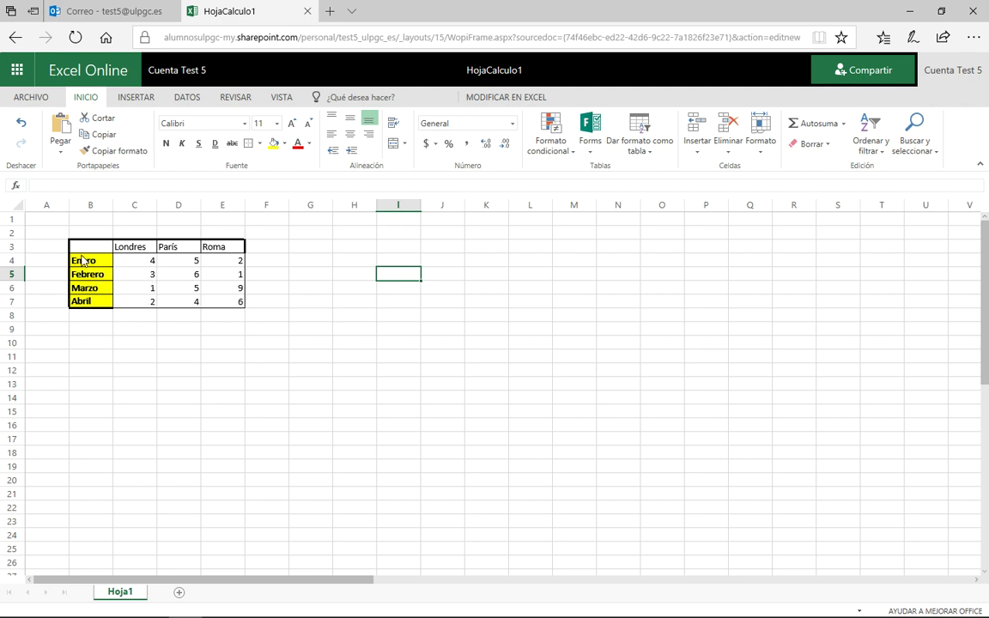
# Move the whole table from B3:E7 to G3:J7.
pyautogui.moveTo(81, 246); pyautogui.dragTo(225, 309)
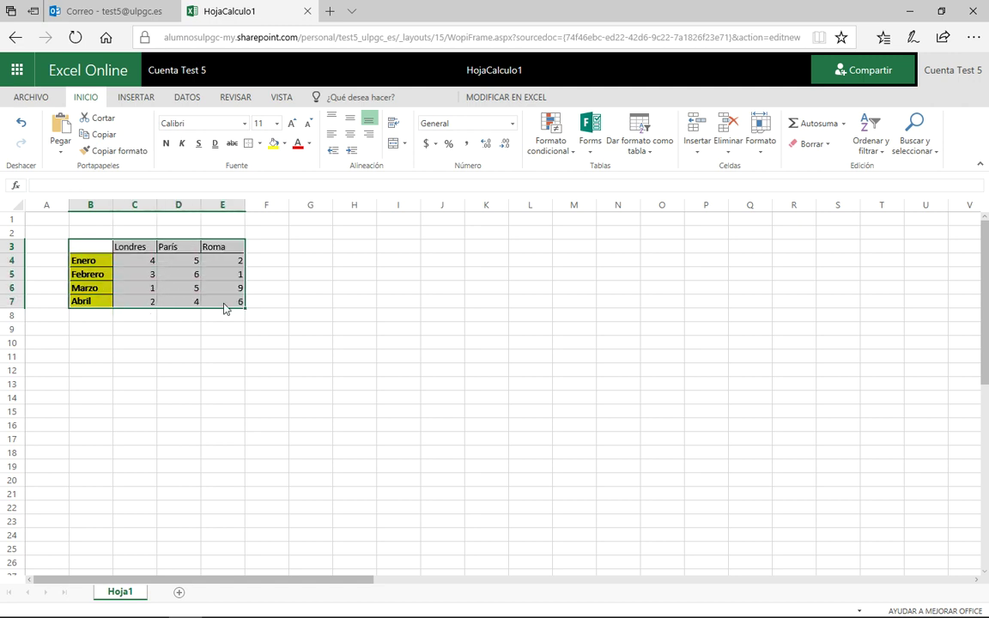
pyautogui.moveTo(194, 239); pyautogui.dragTo(386, 253)
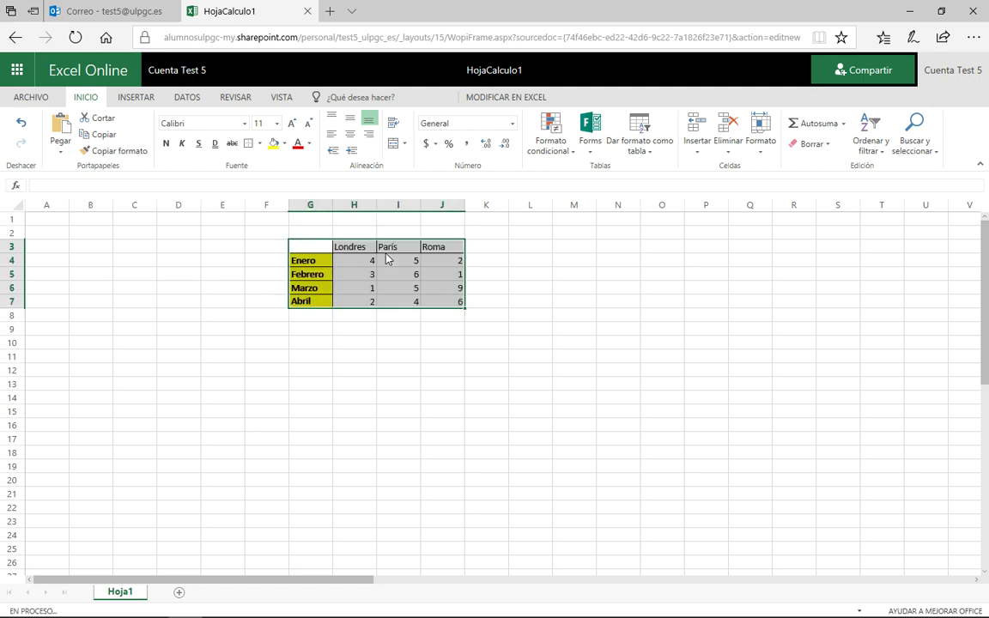
pyautogui.click(293, 400)
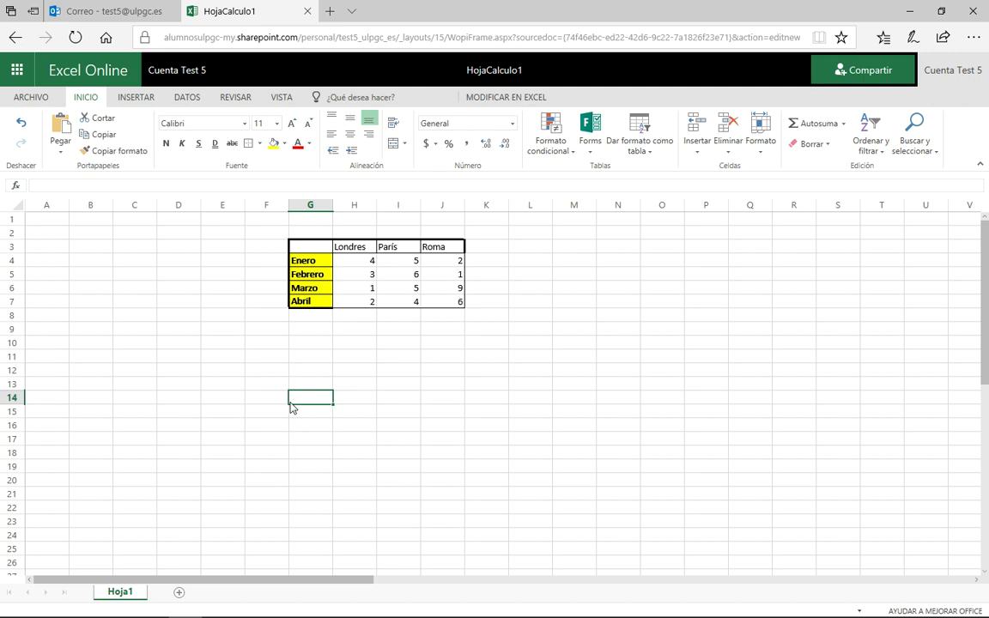
# Fill the city header cells H3:J3 (Londres, París, Roma) with light blue.
pyautogui.click(355, 249)
pyautogui.moveTo(355, 251); pyautogui.dragTo(421, 254)
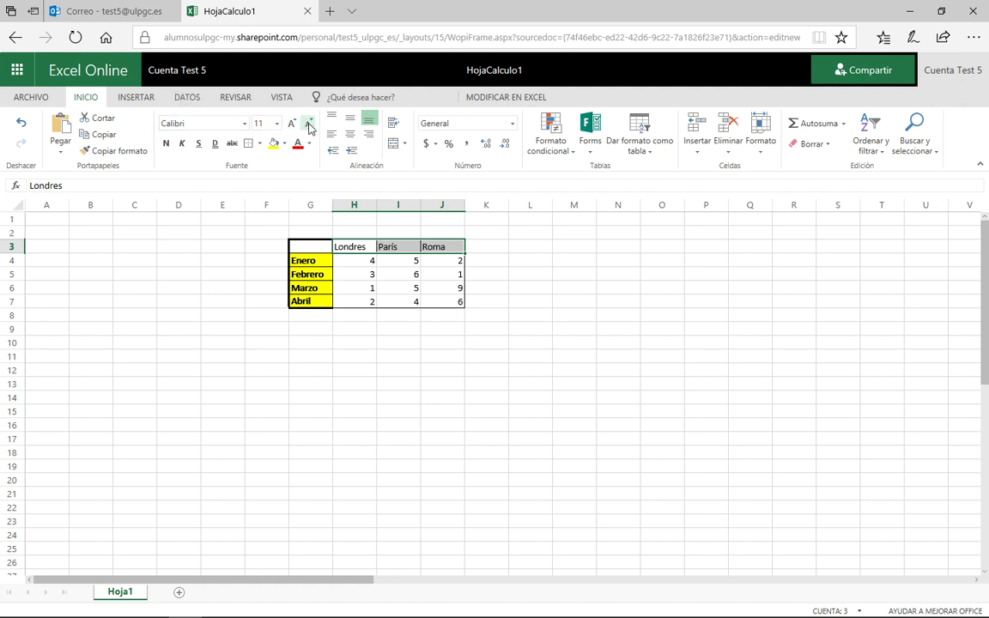
pyautogui.click(286, 144)
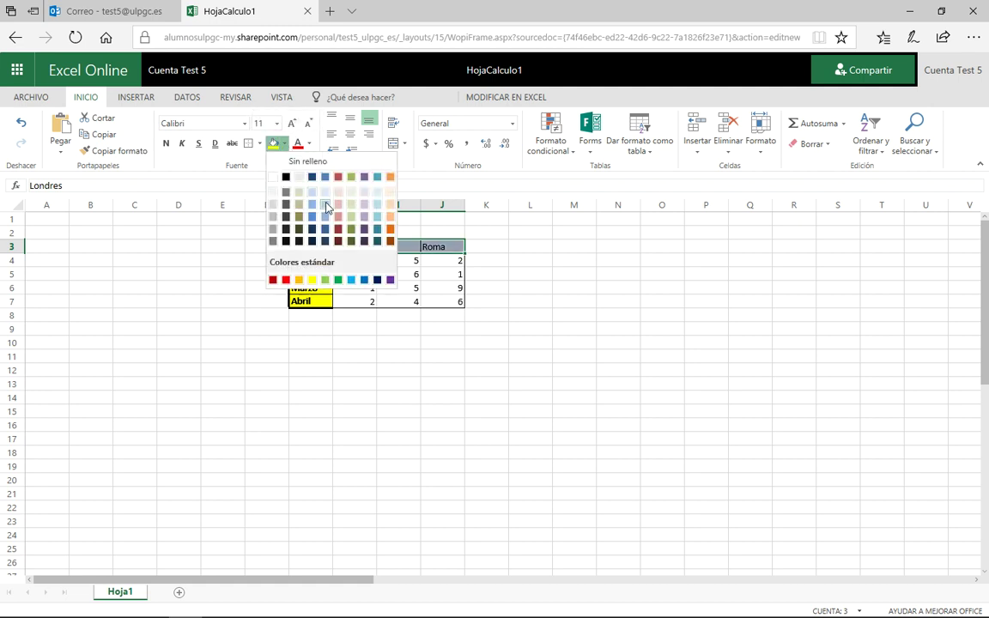
pyautogui.click(327, 205)
pyautogui.click(566, 275)
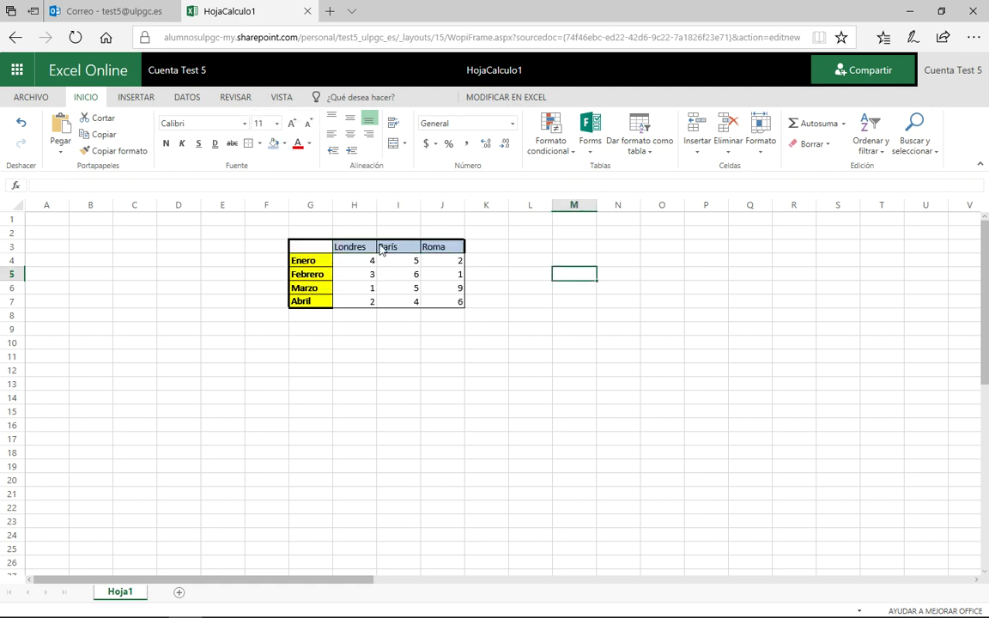
# Set the font colour of the city headers in H3:J3 to standard red.
pyautogui.moveTo(352, 248); pyautogui.dragTo(426, 247)
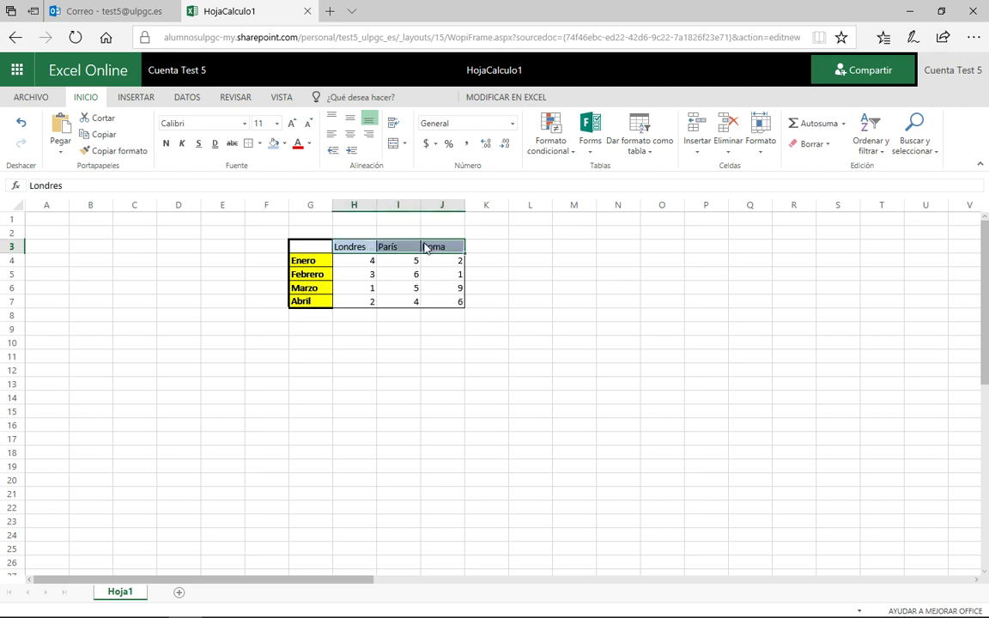
pyautogui.click(308, 144)
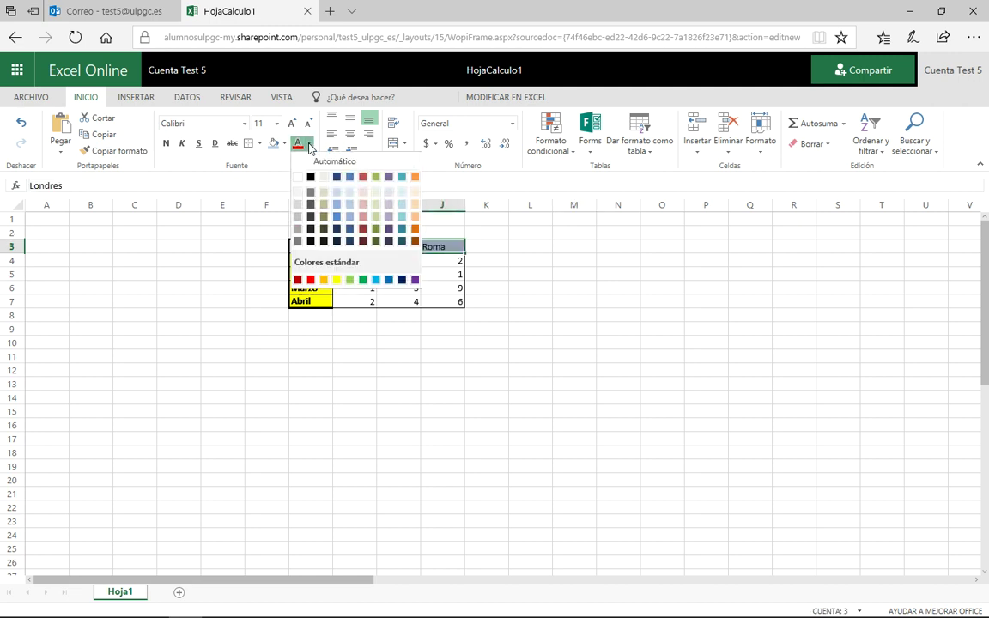
pyautogui.click(297, 280)
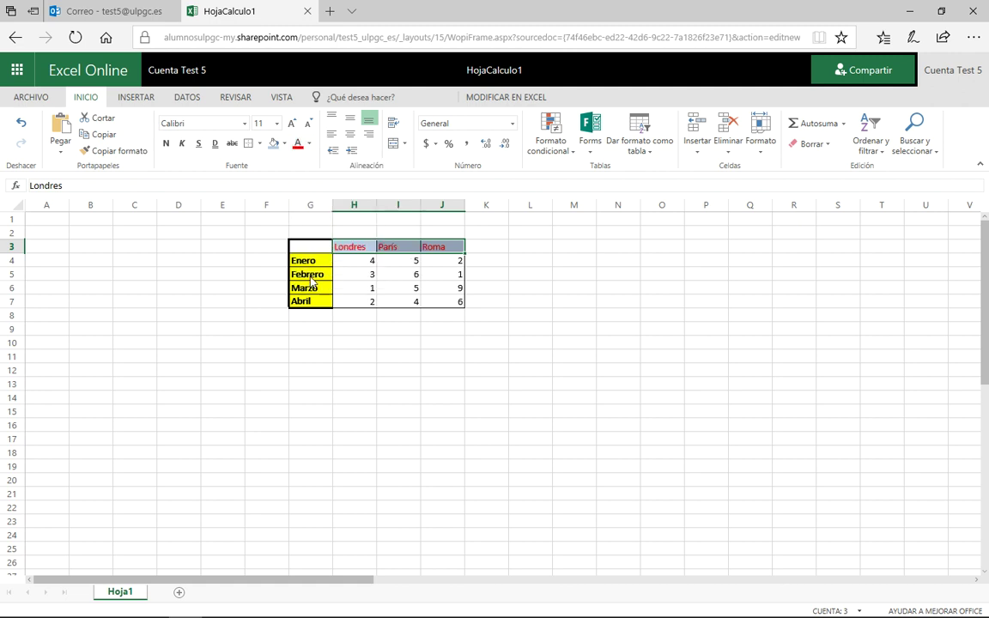
pyautogui.click(468, 399)
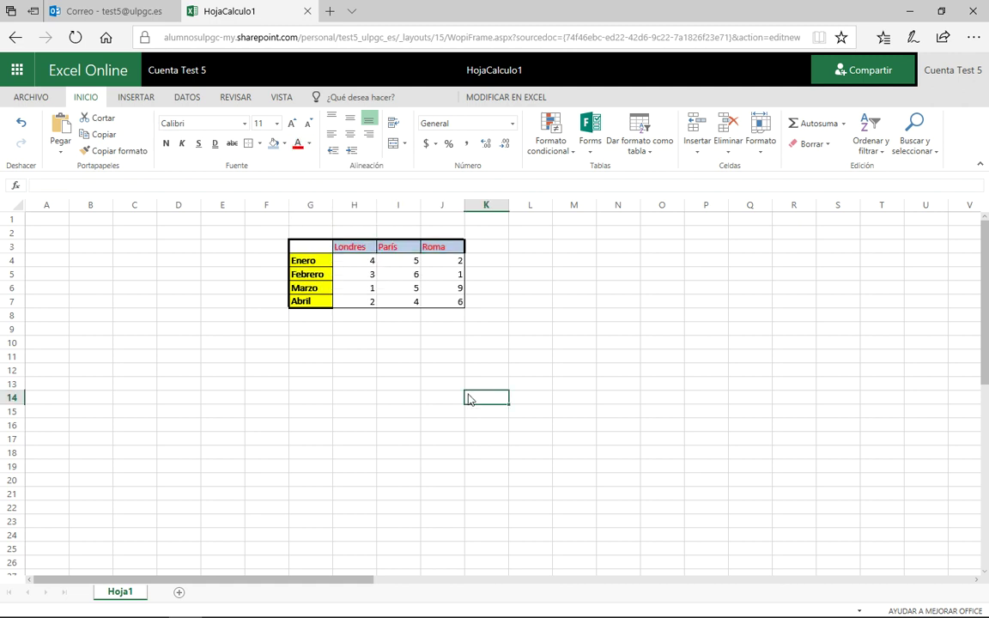